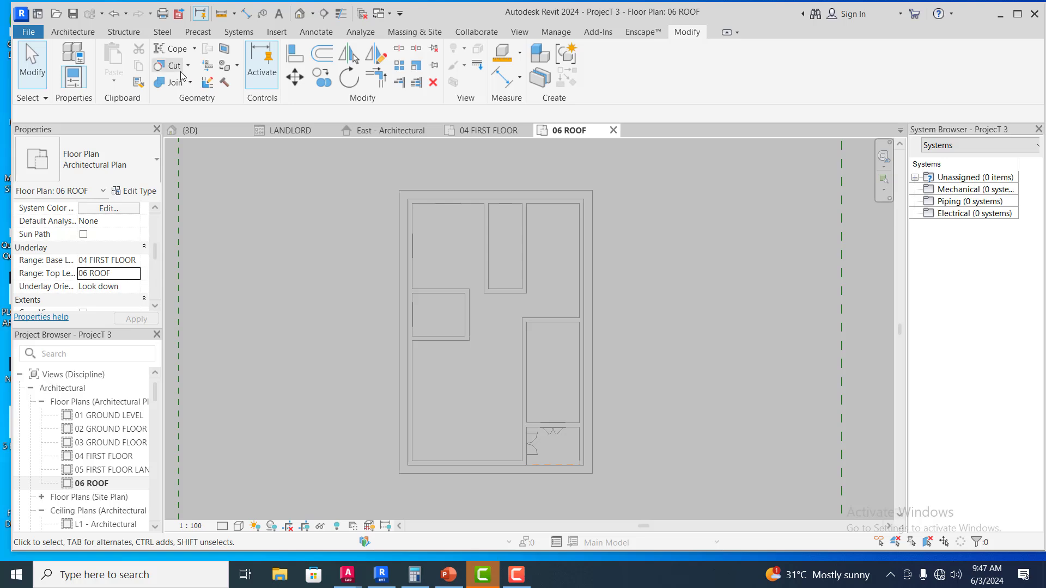
Start a roof by footprint on the 06 ROOF floor plan
click(74, 34)
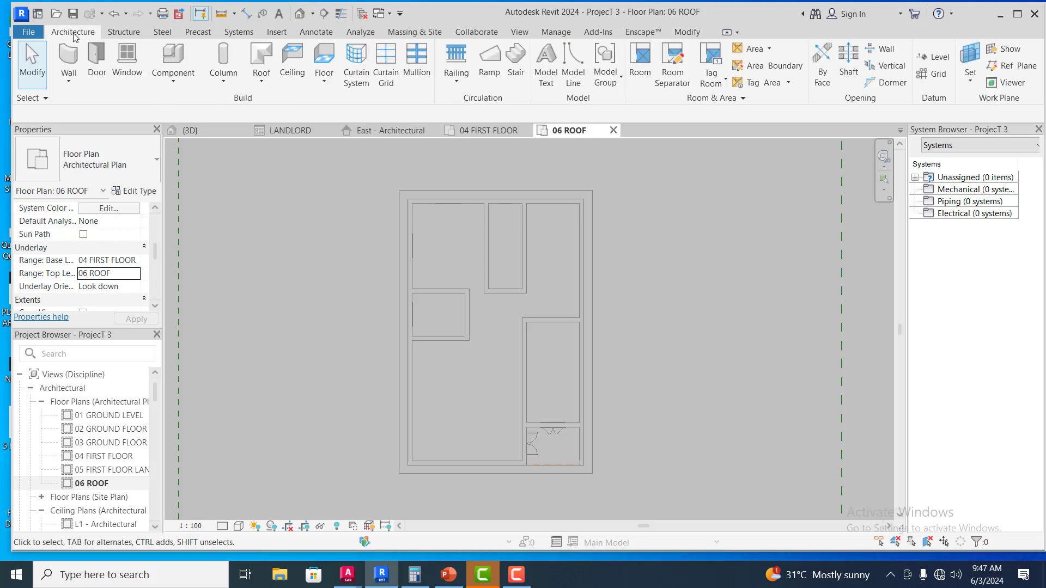
click(262, 81)
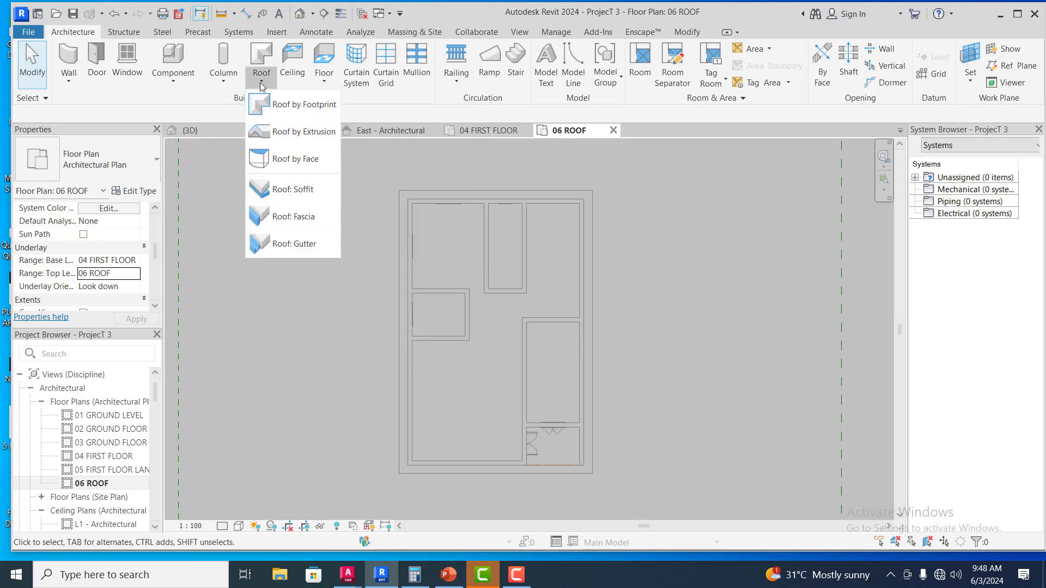
click(314, 106)
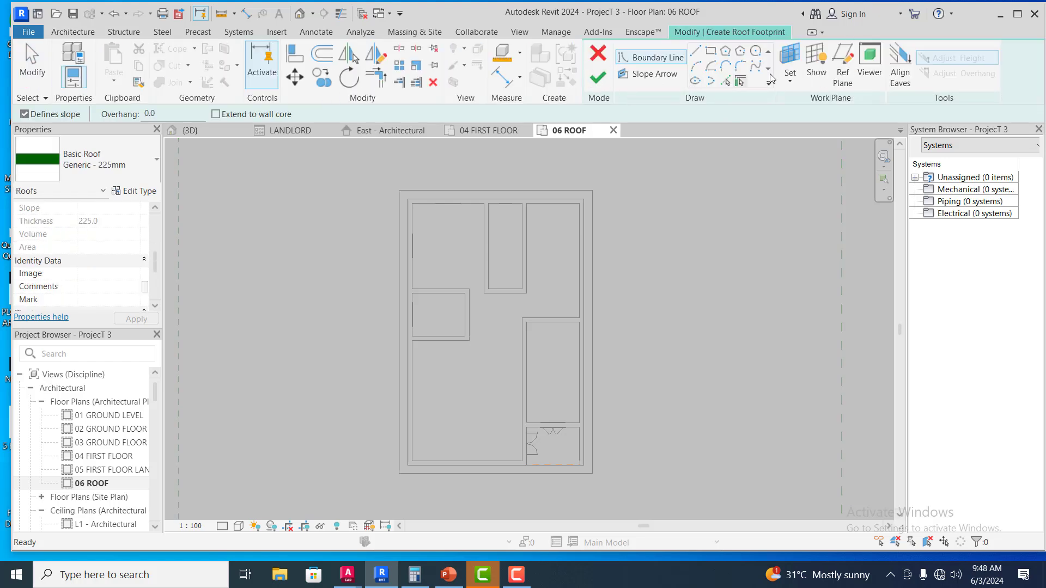
click(695, 53)
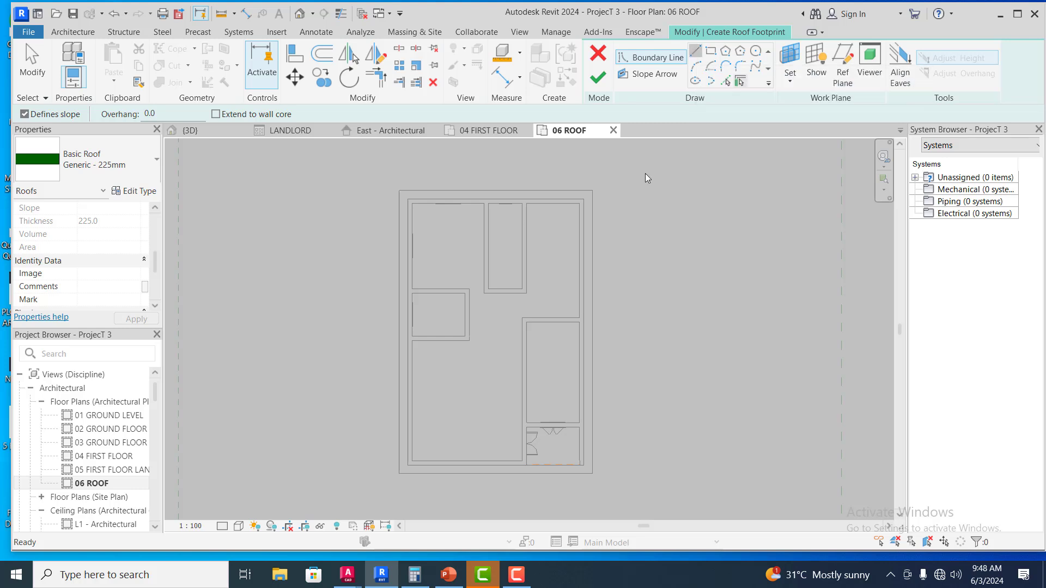
click(400, 191)
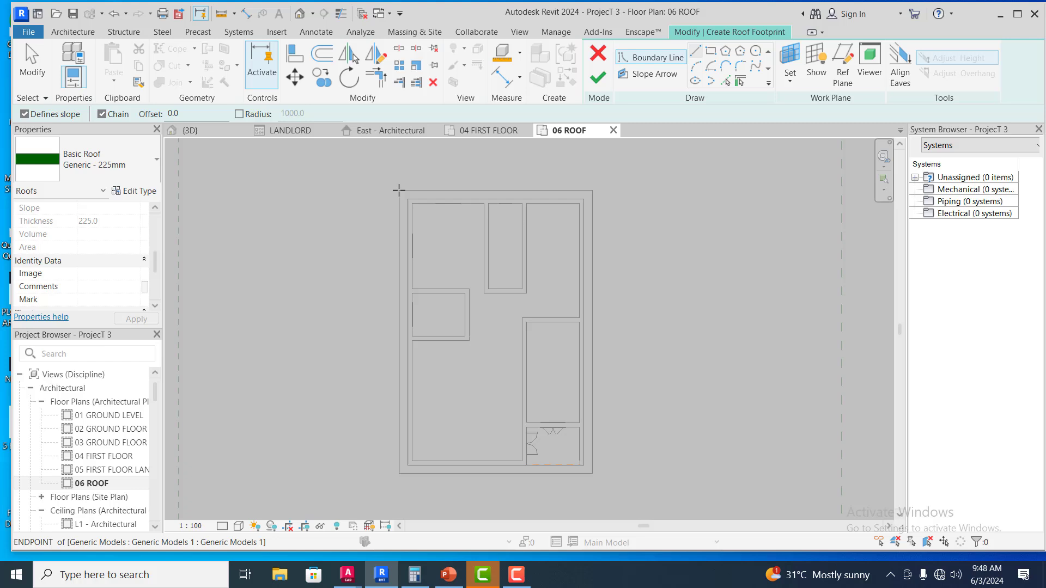
click(589, 191)
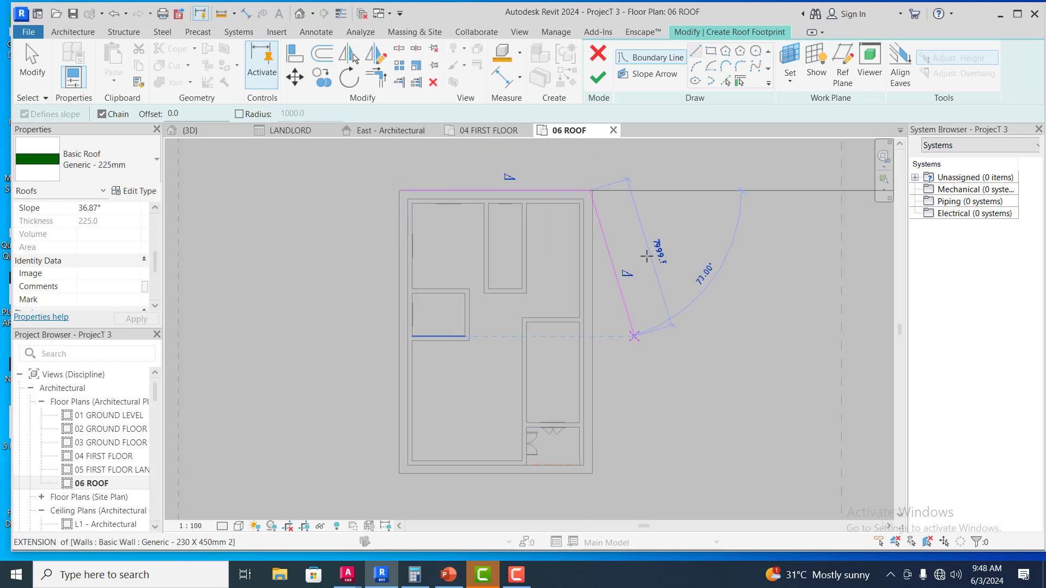
scroll(593, 185, up, 3)
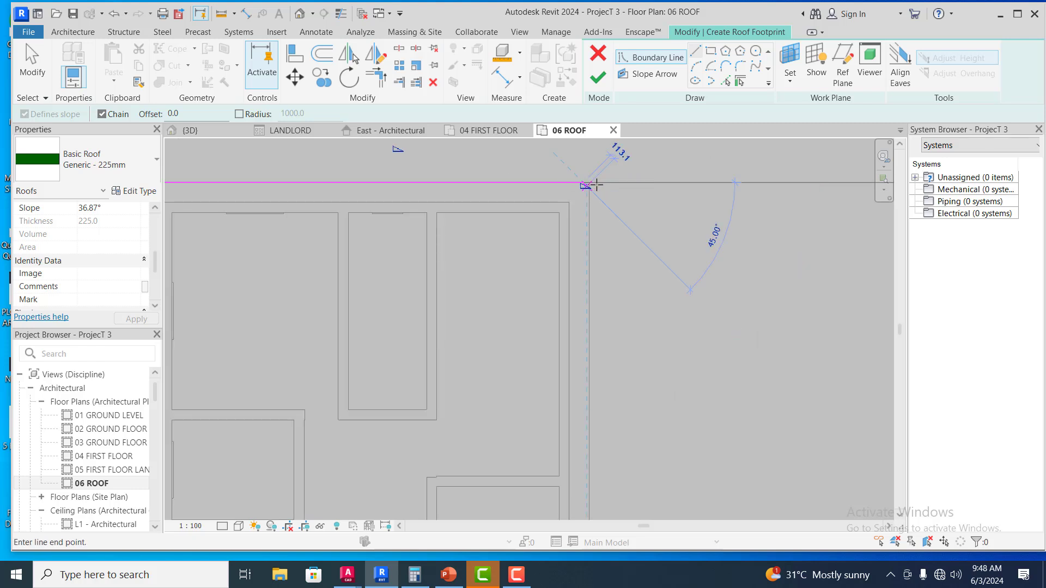
scroll(596, 185, up, 3)
click(579, 174)
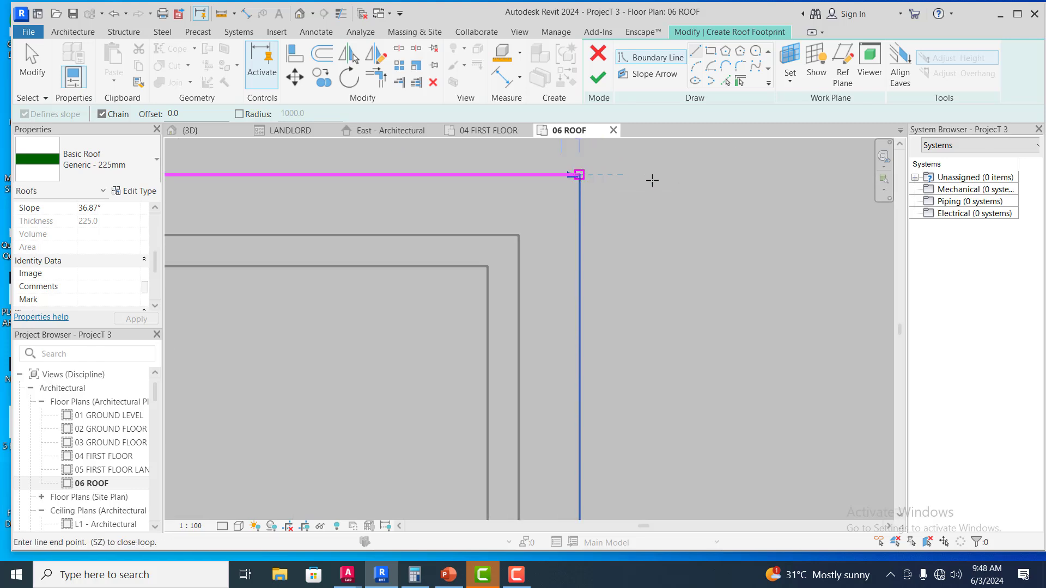
scroll(651, 188, down, 3)
scroll(668, 181, down, 3)
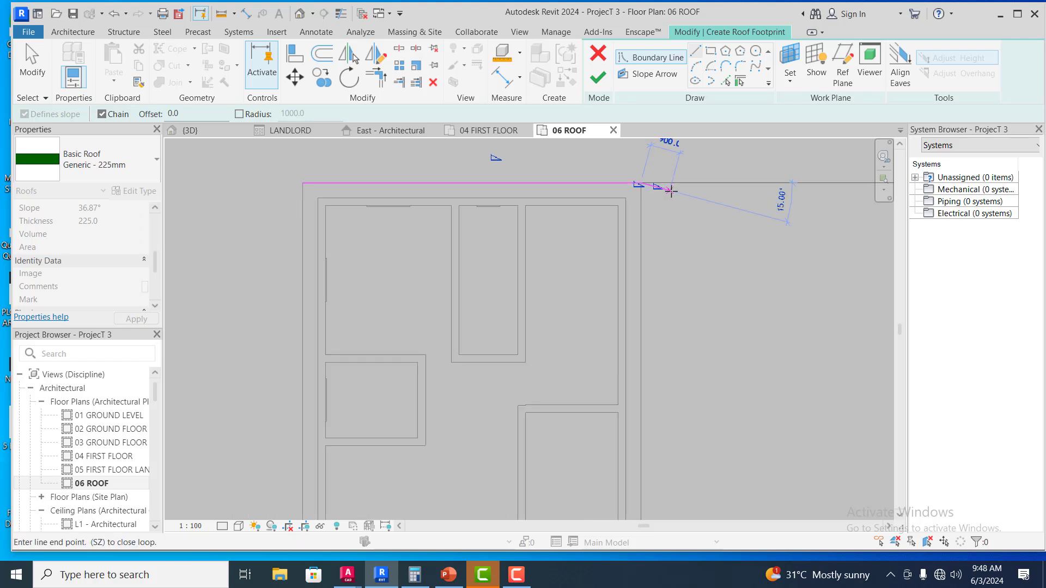
key(Escape)
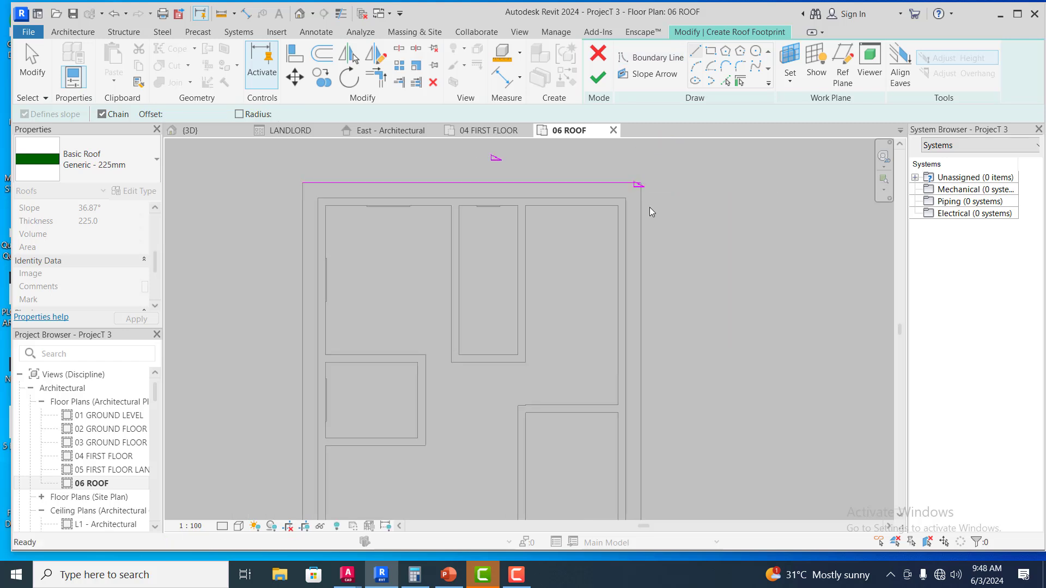
key(Escape)
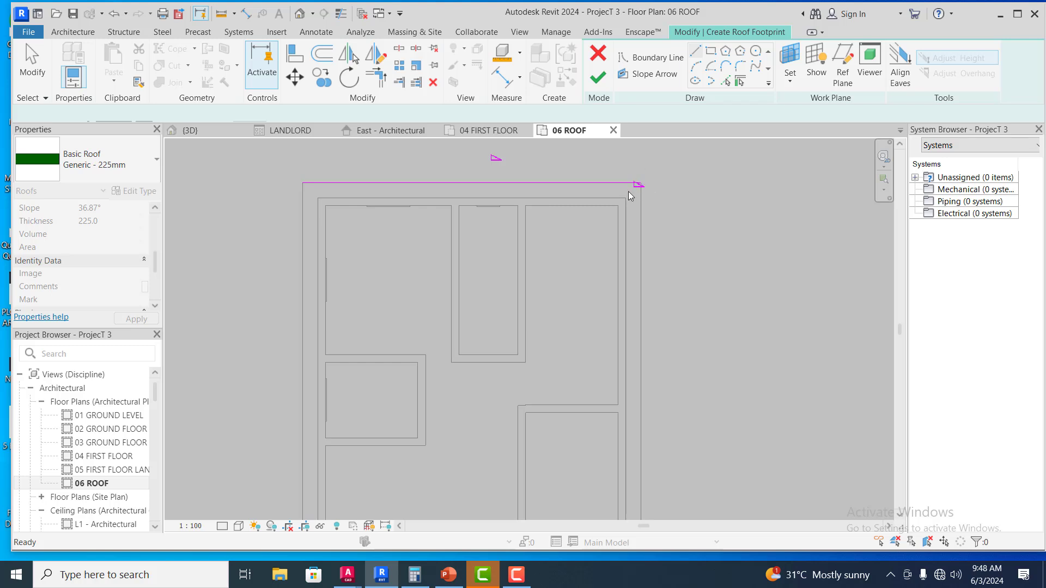
key(ctrl+z)
key(ctrl+z)
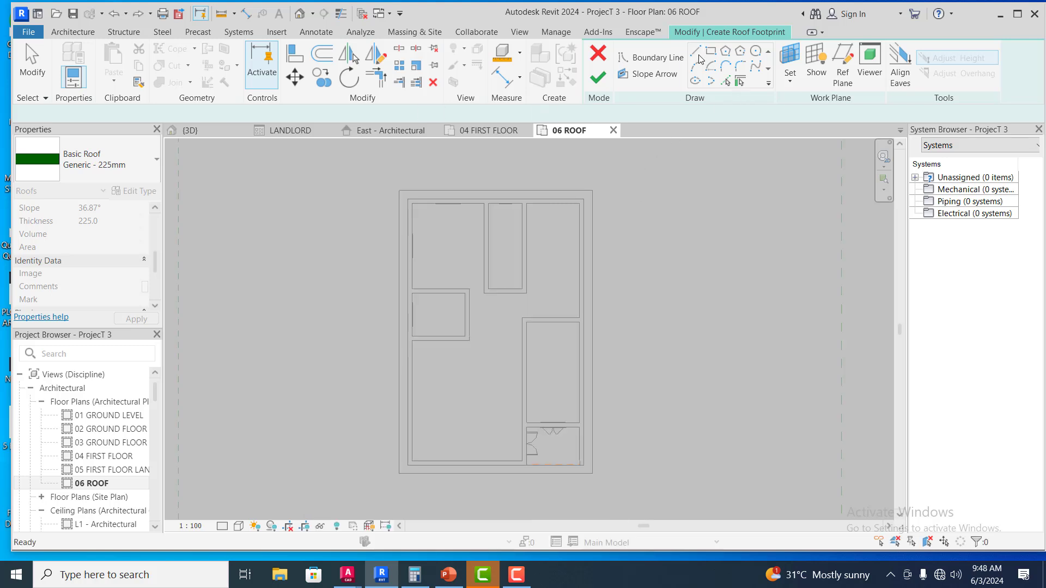
Sketch a closed rectangular roof boundary of slope-defining lines along the building's outermost outline, about 10130 mm wide
click(699, 56)
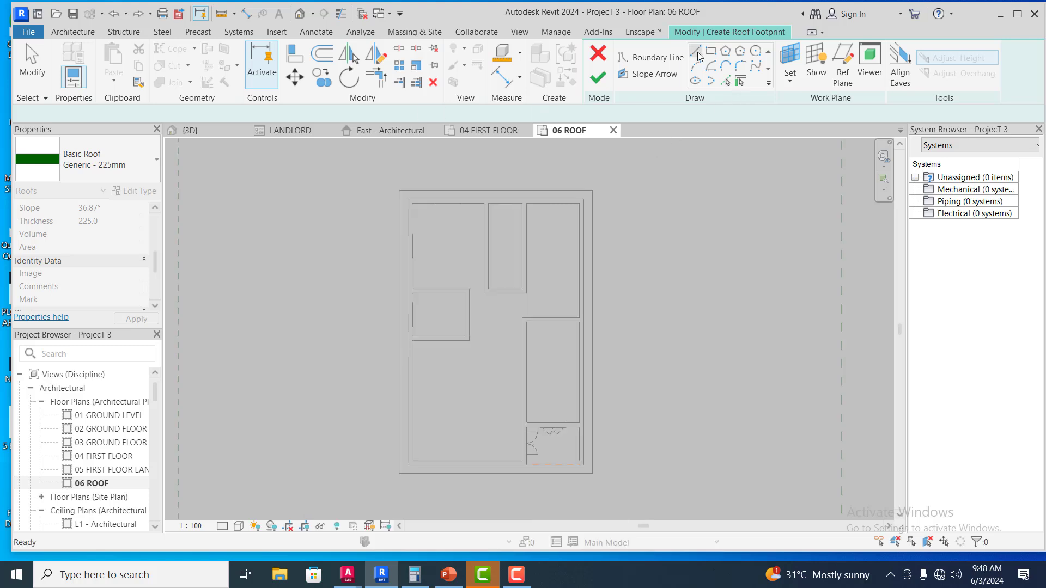
click(398, 190)
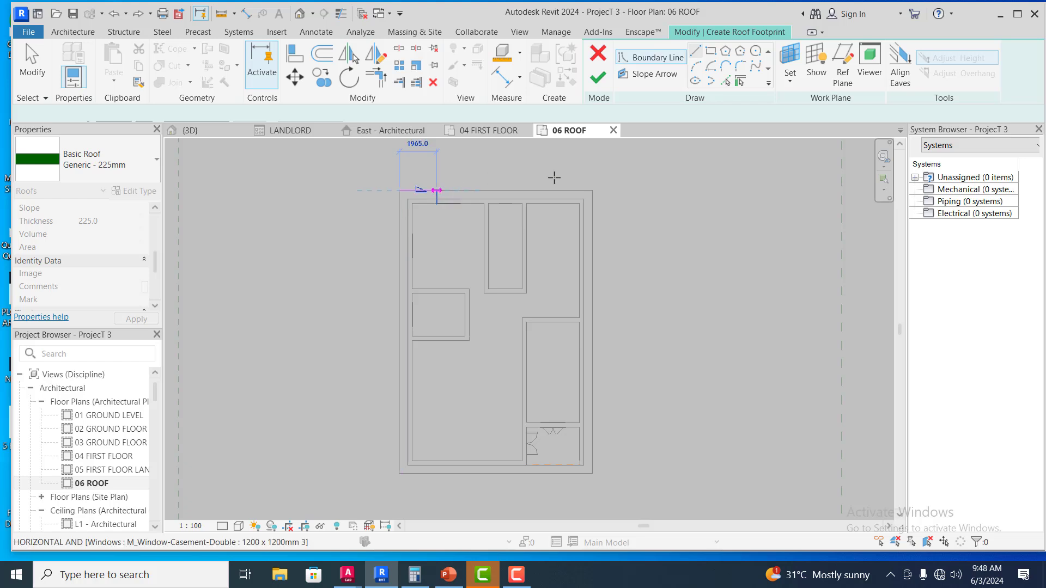
scroll(582, 188, up, 4)
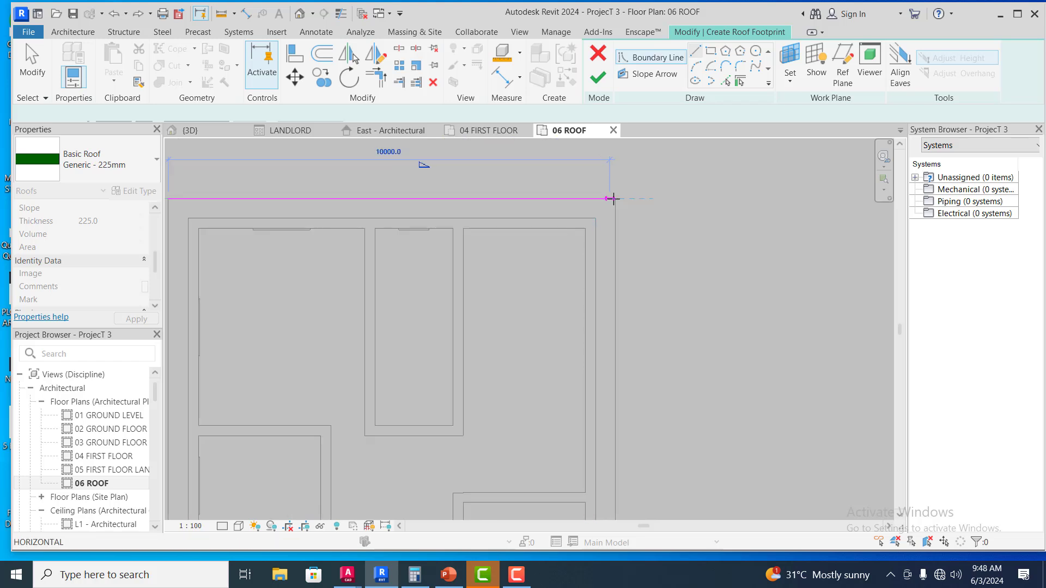
click(645, 176)
scroll(627, 164, down, 5)
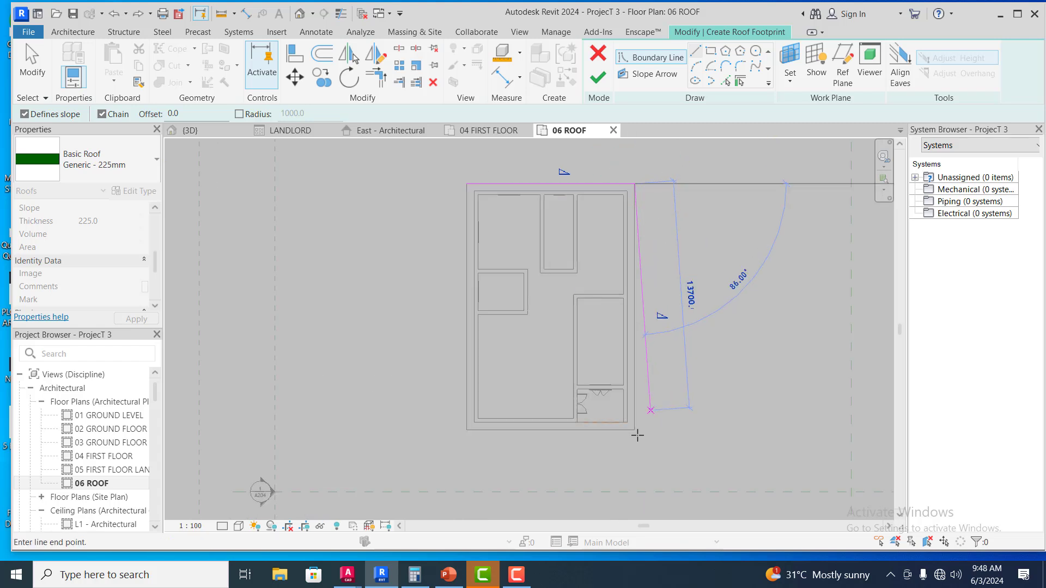
click(634, 430)
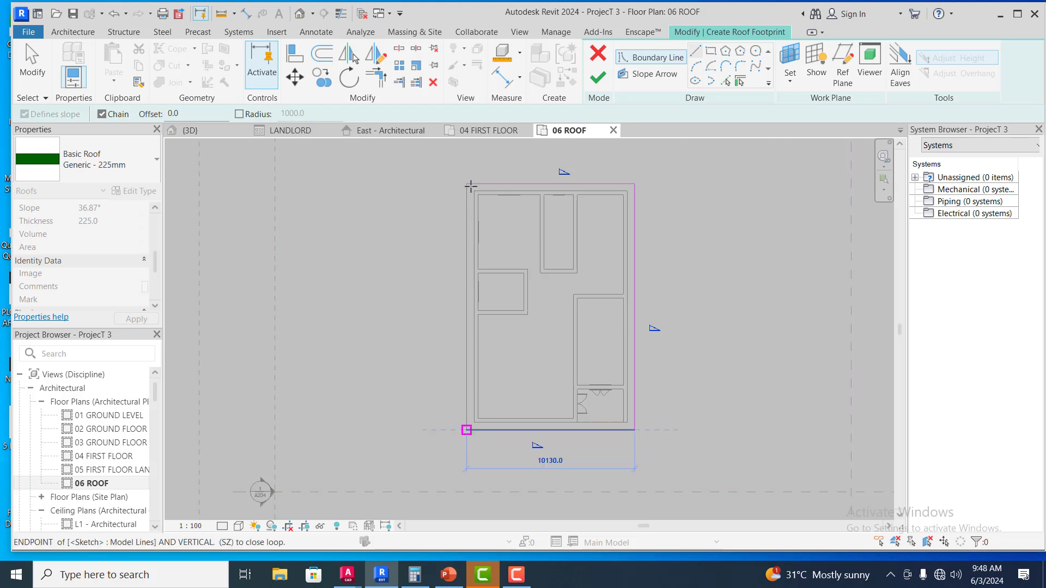
click(466, 430)
click(467, 184)
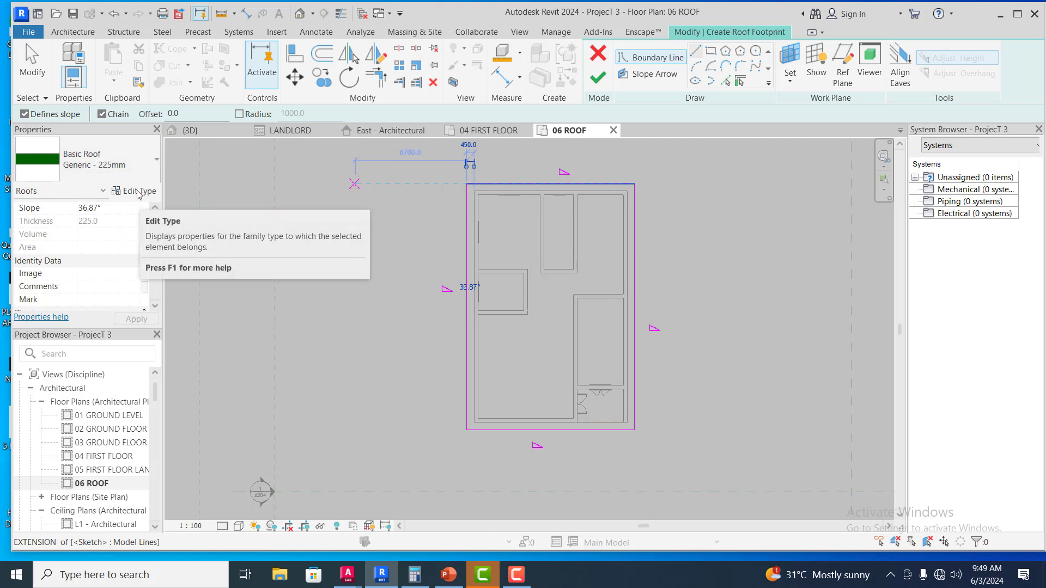
Duplicate the Generic - 225mm roof type under the name "Generic - 5mm 2"
click(137, 191)
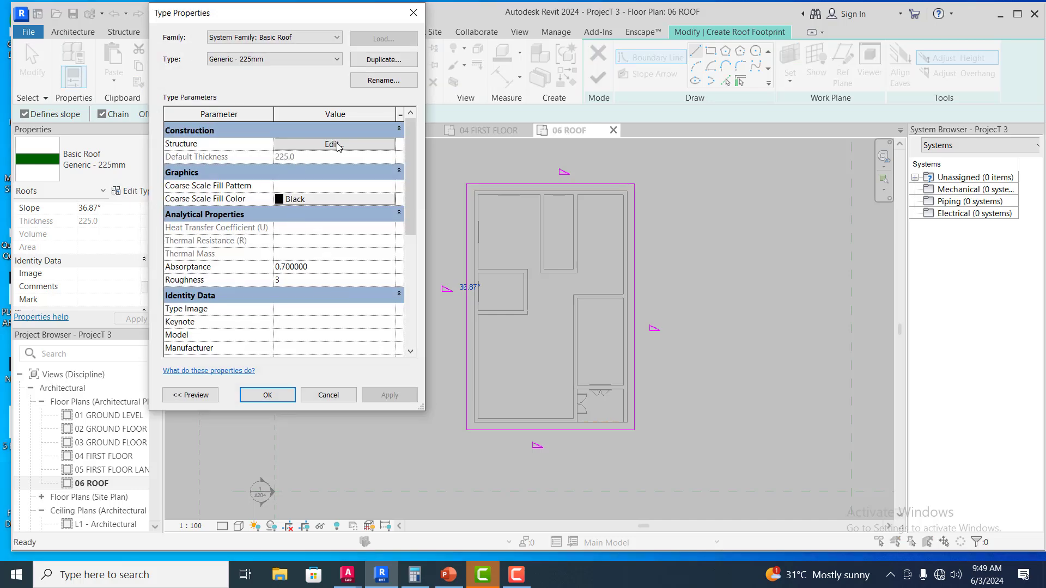
click(374, 60)
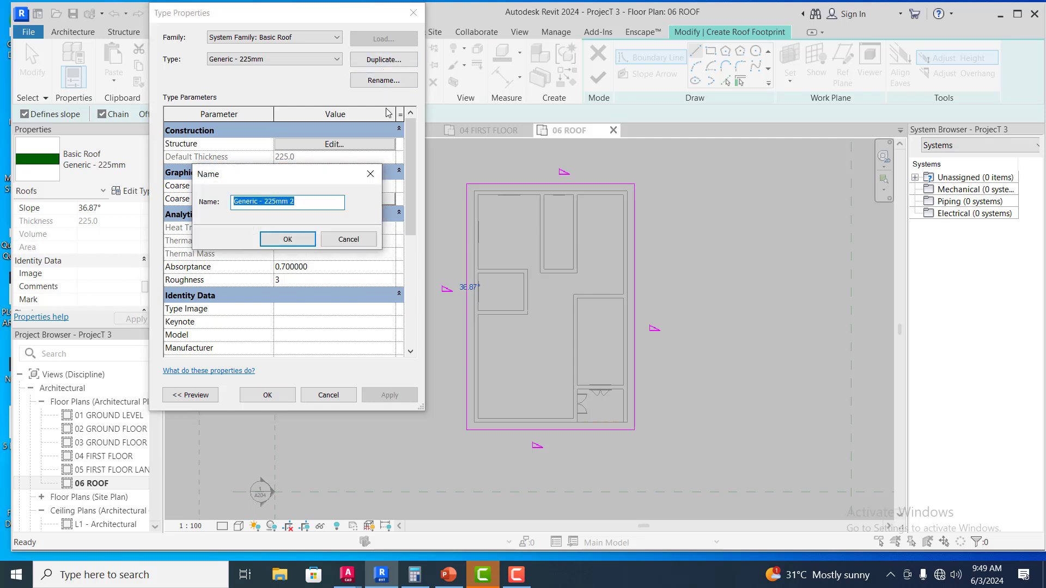
drag(277, 201, 266, 202)
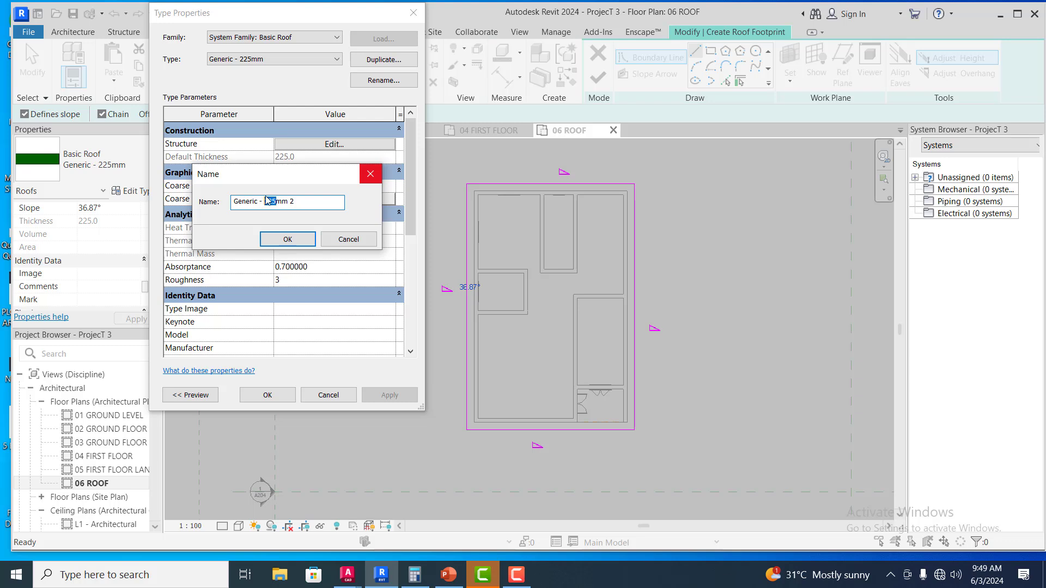
text(5)
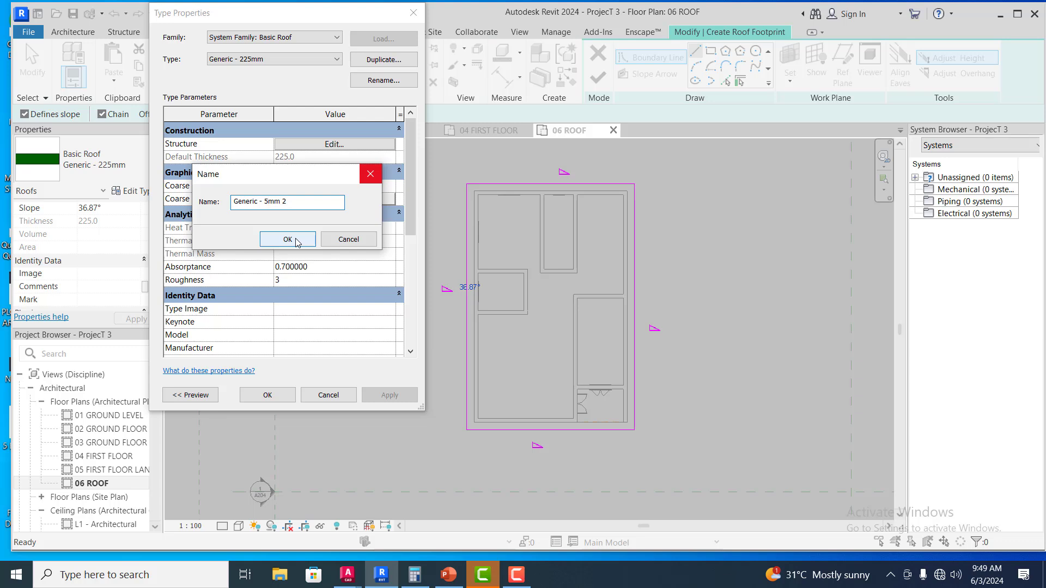
click(297, 241)
Set the new roof type's structure layer thickness to 5 mm, apply the type, and finish the roof footprint
scroll(341, 217, down, 1)
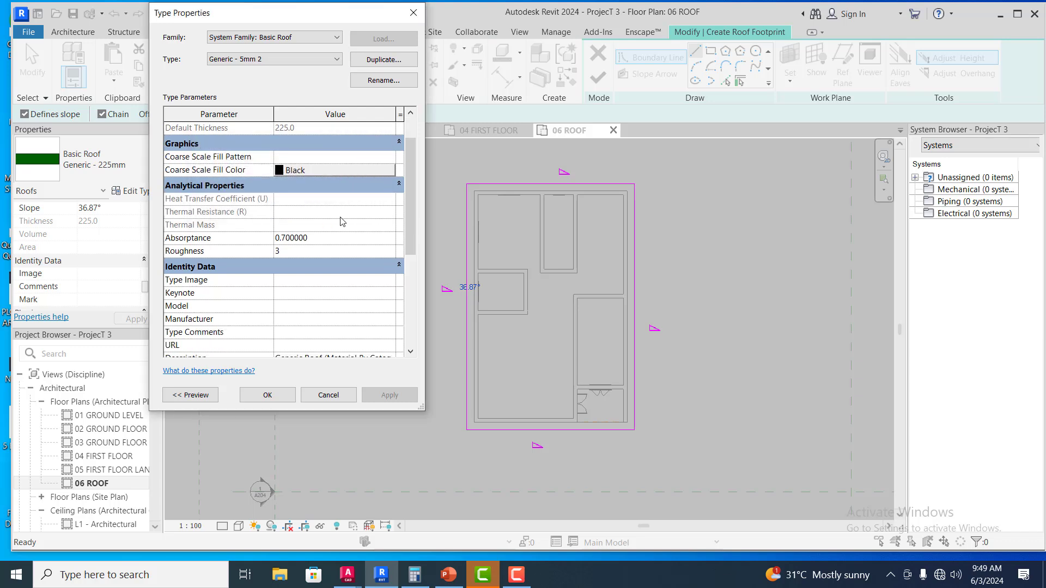
scroll(341, 221, down, 5)
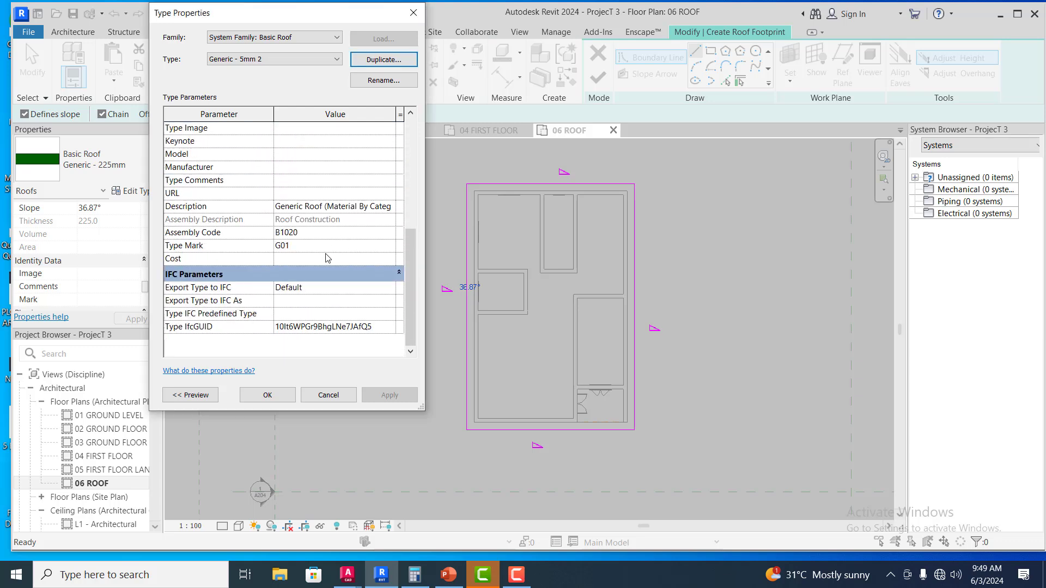
scroll(280, 240, up, 6)
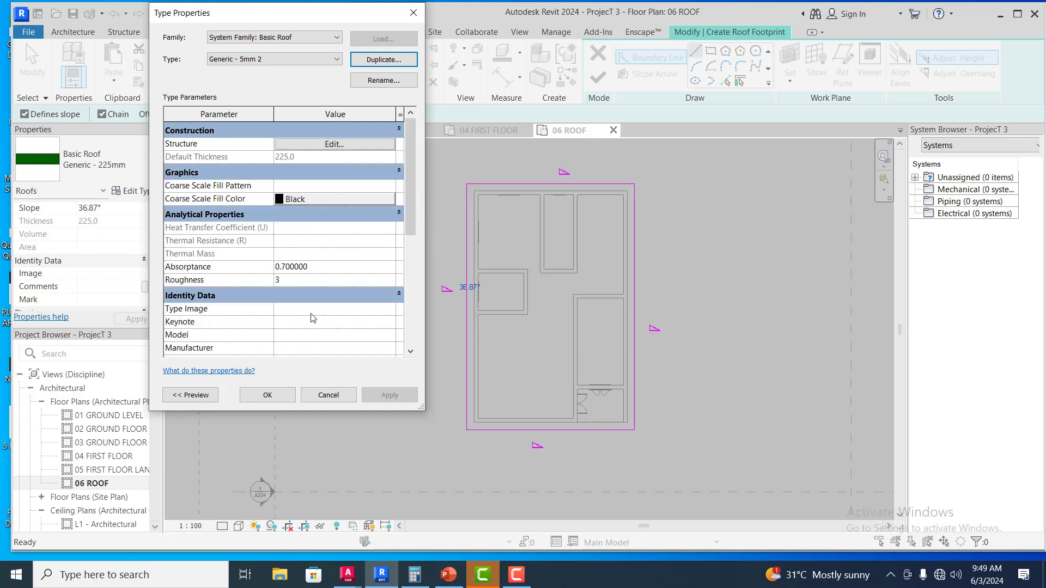
click(333, 145)
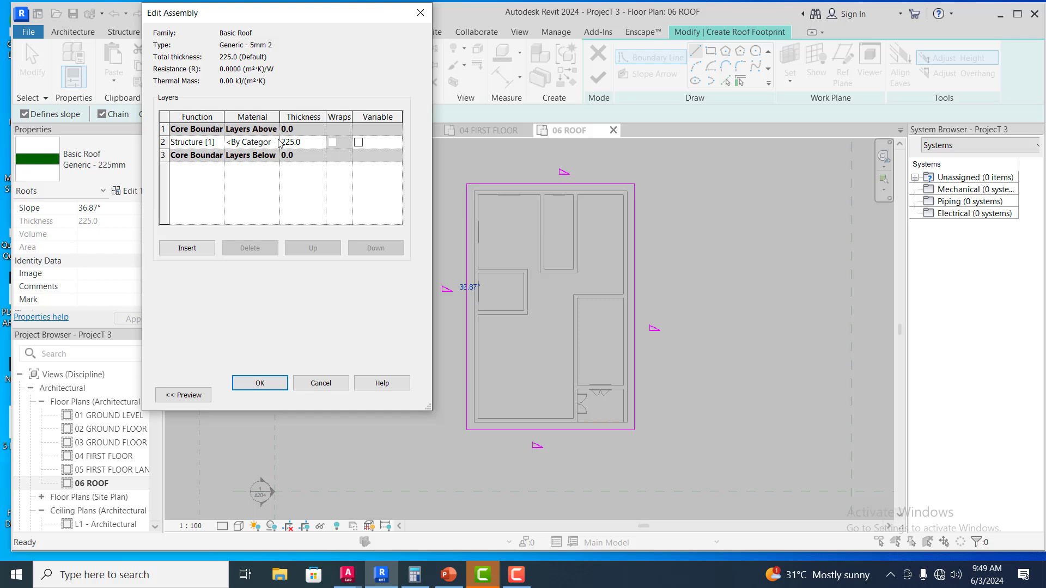
click(308, 143)
text(5)
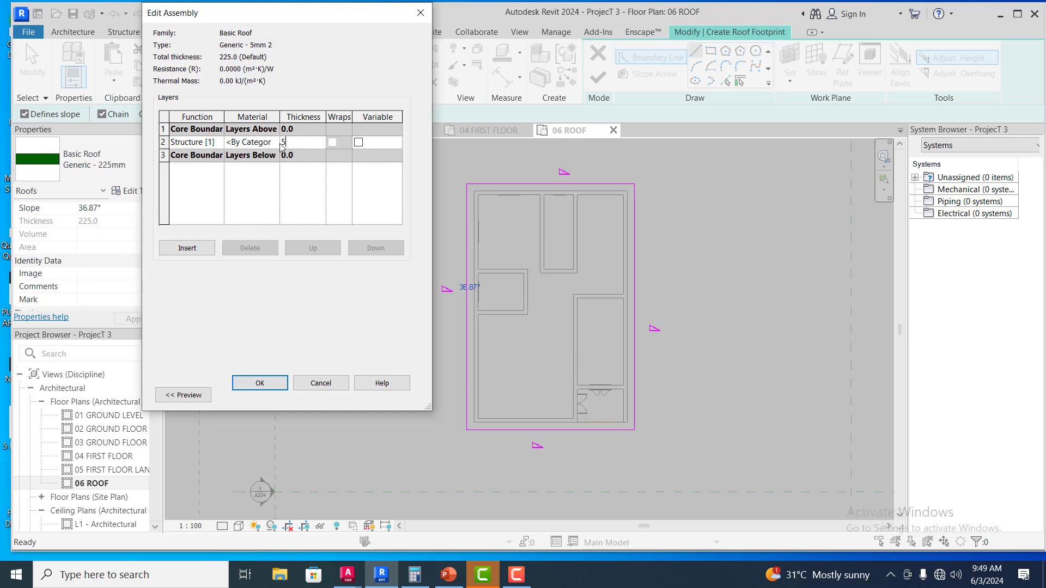
click(256, 381)
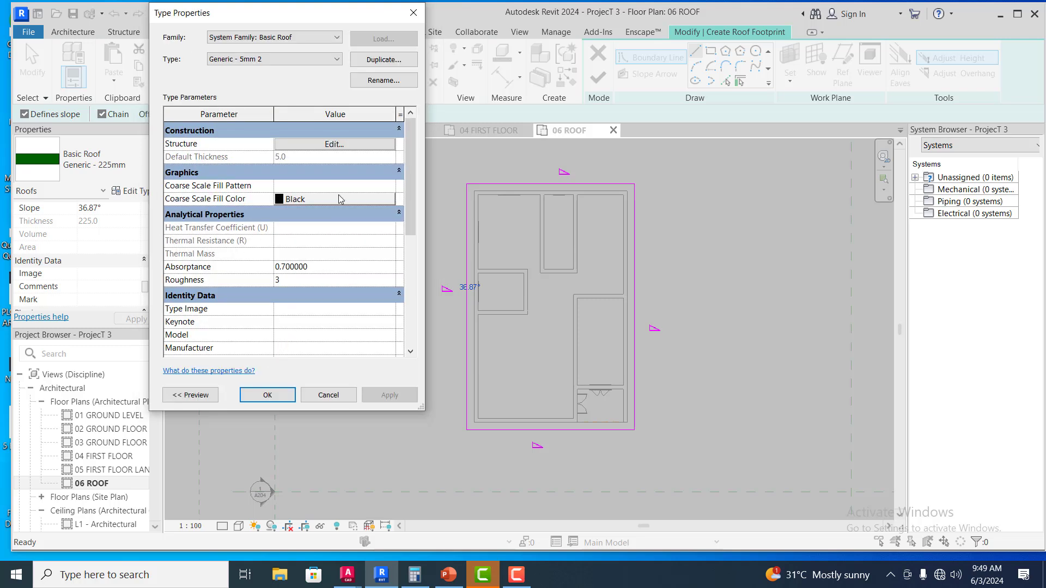
click(401, 396)
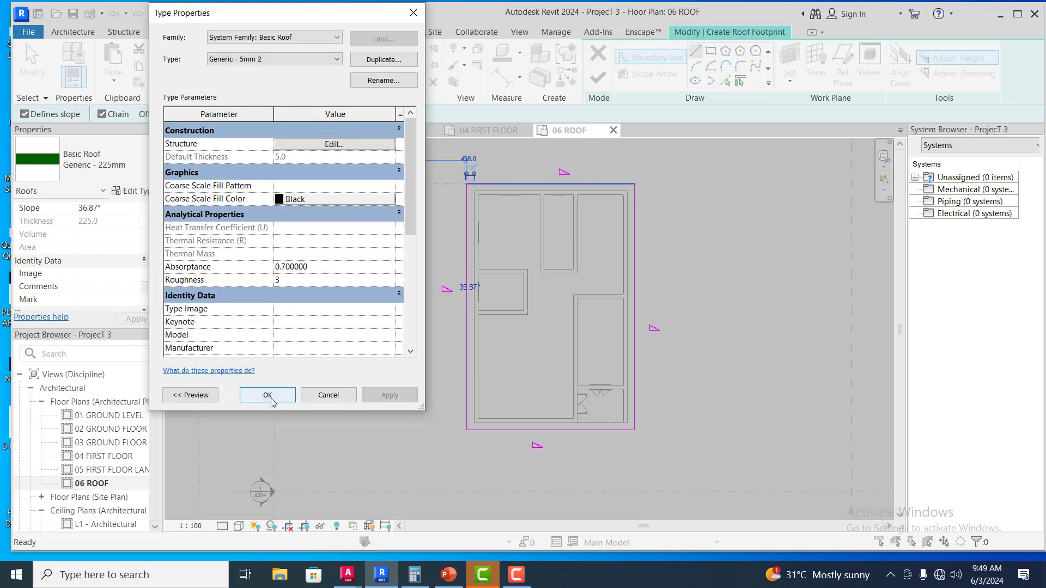
click(268, 396)
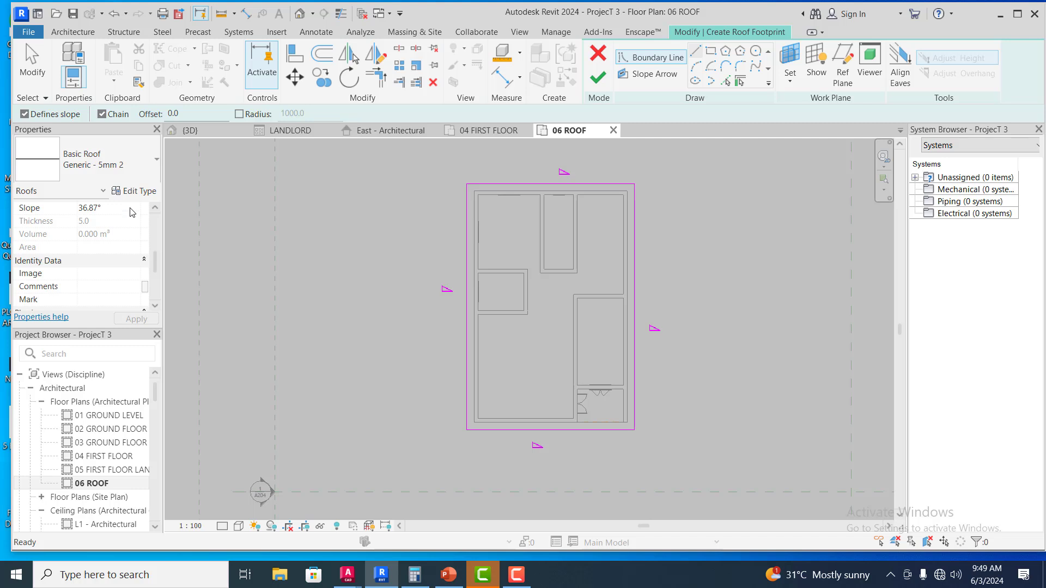
click(599, 77)
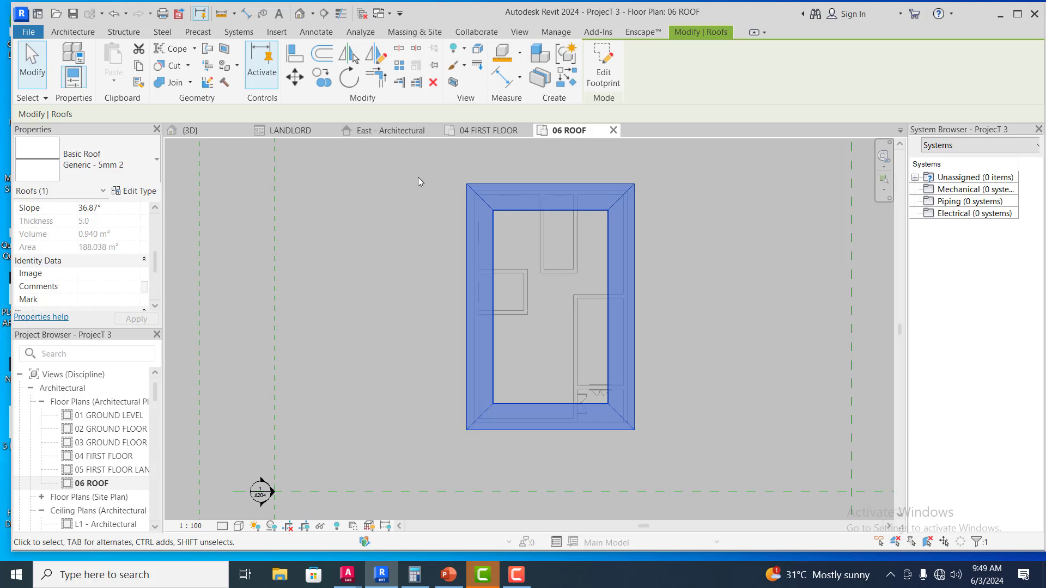
Open the default 3D view and orbit the house to examine the roof from an angle above
click(86, 33)
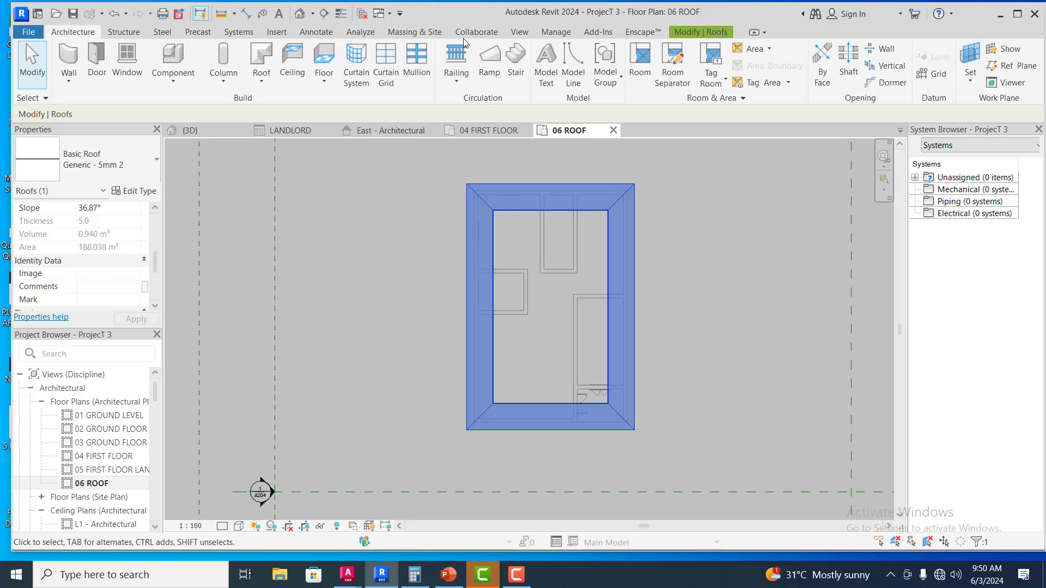
click(520, 33)
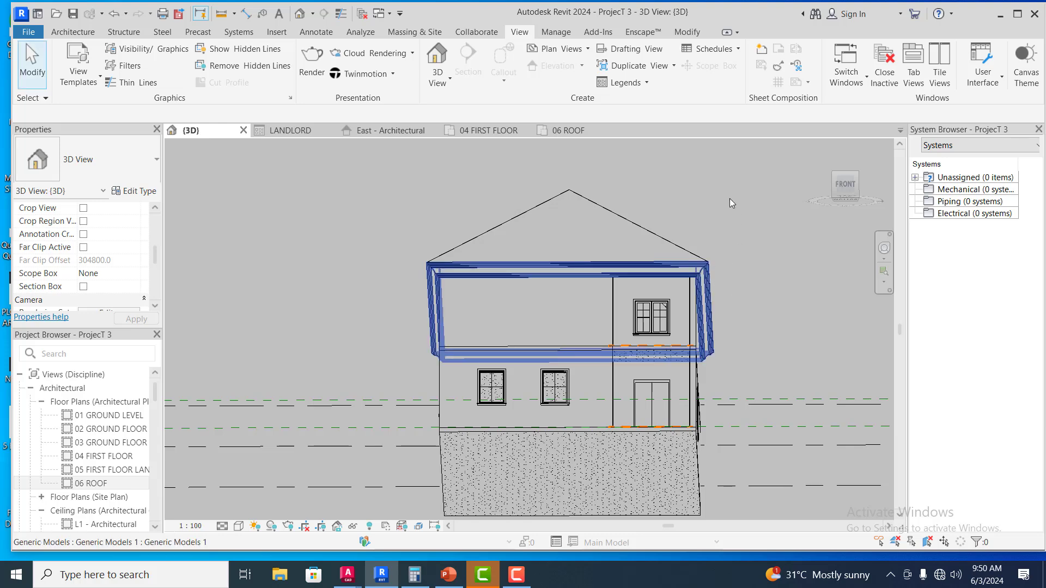
click(884, 247)
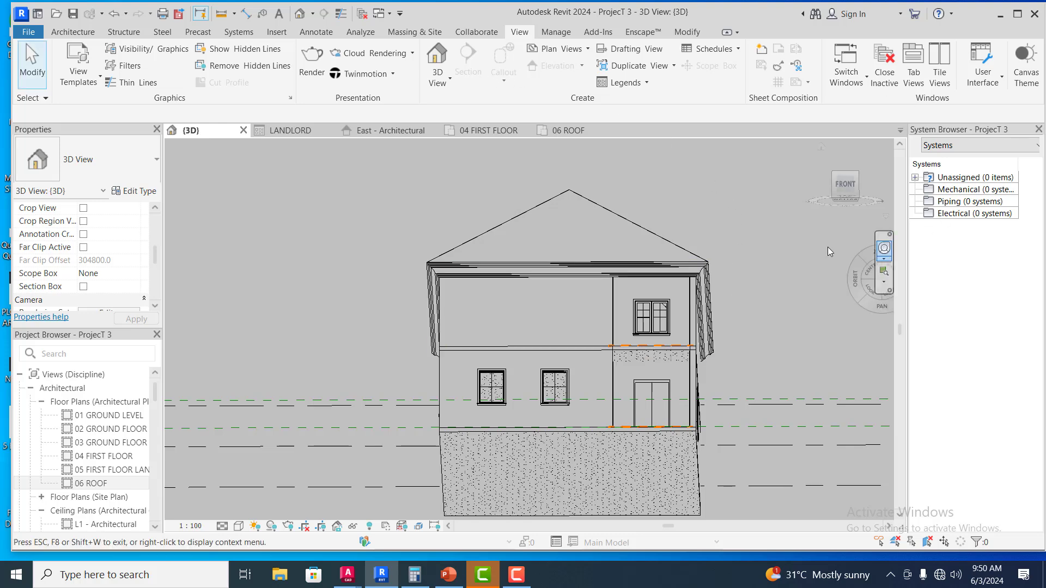
drag(815, 267, 782, 306)
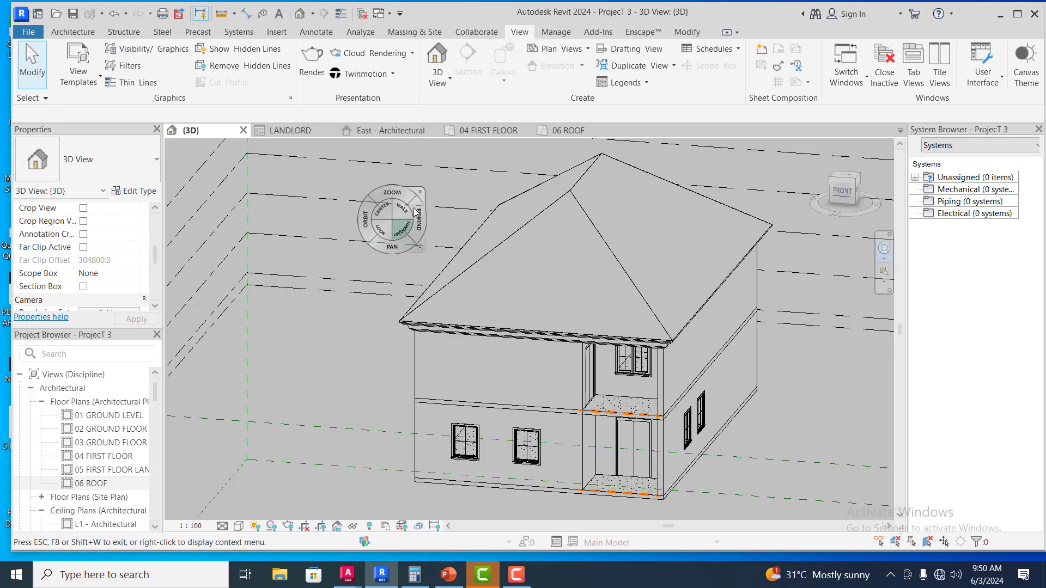
Try to lower the ridge of the hip roof by moving its shape handle in the 3D view
key(Escape)
scroll(659, 329, up, 1)
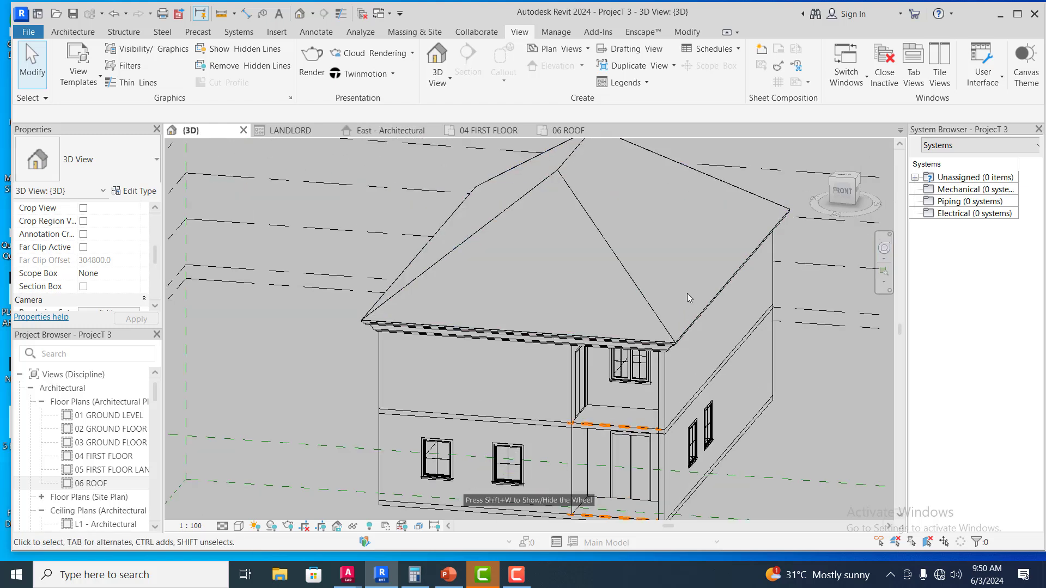
scroll(528, 270, down, 1)
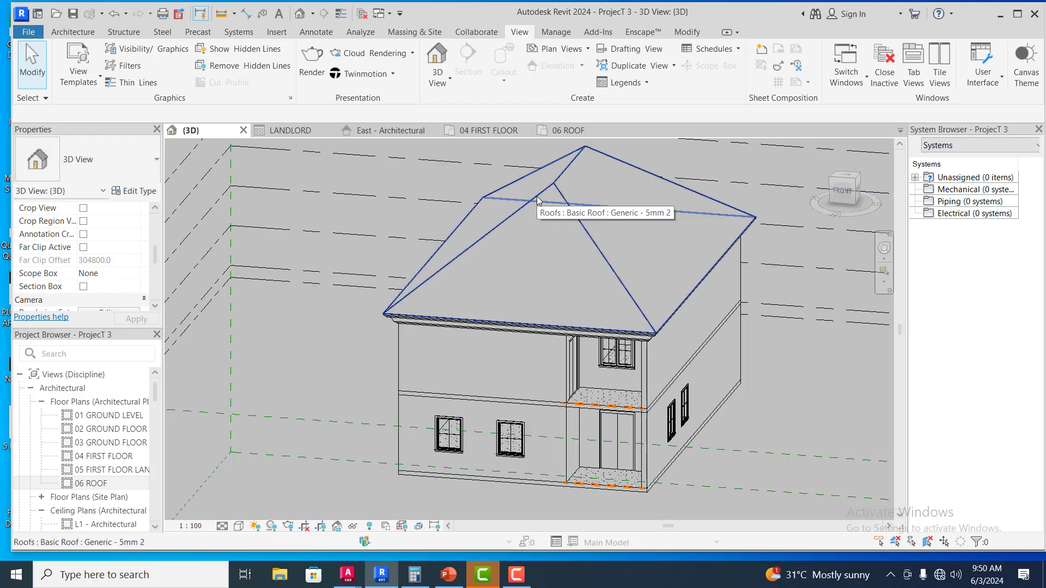
click(526, 203)
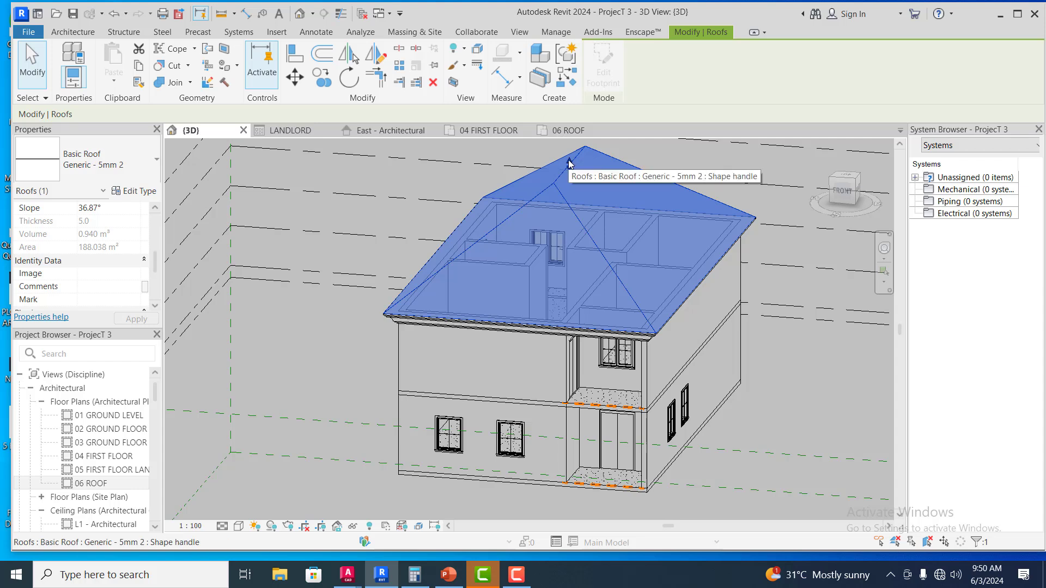
drag(569, 163, 570, 181)
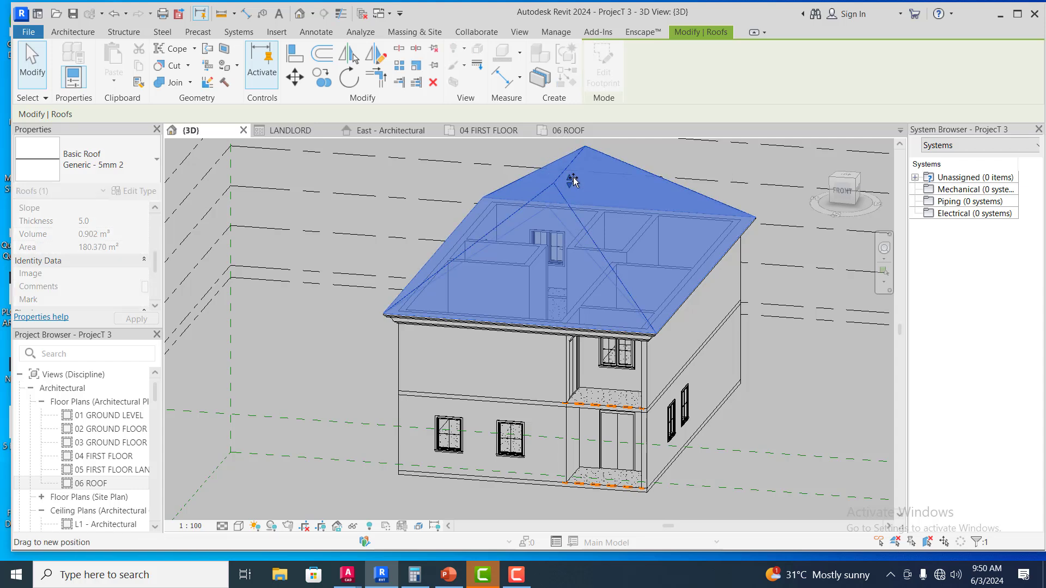
click(670, 159)
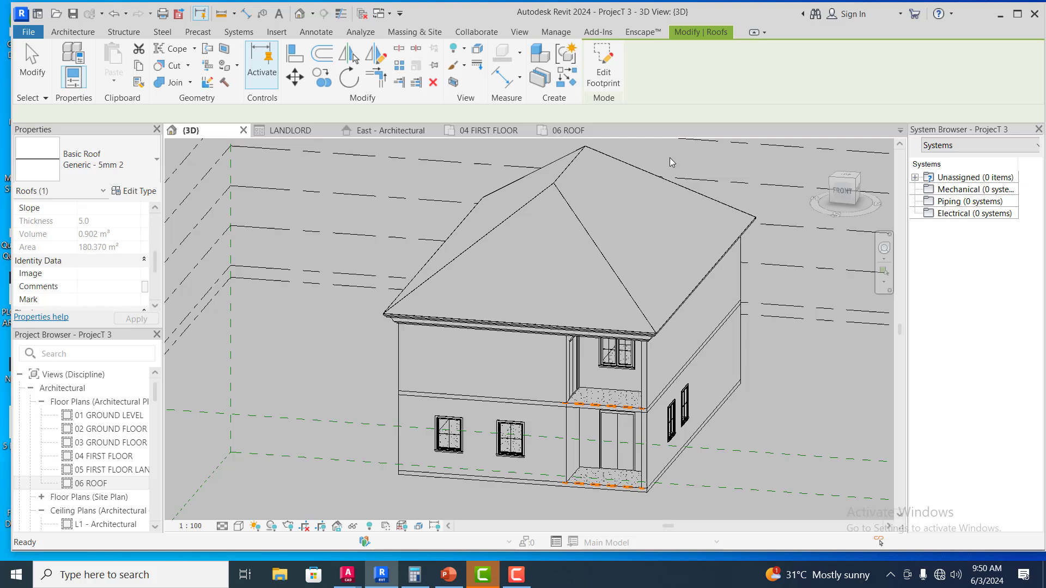
Set the slope of the hip roof to 45°
click(560, 194)
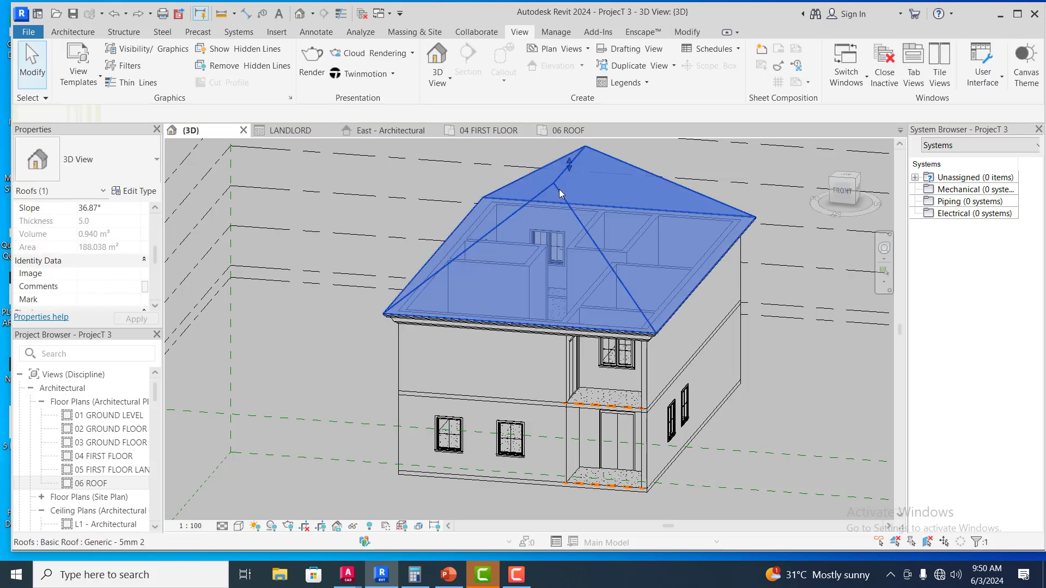
click(112, 216)
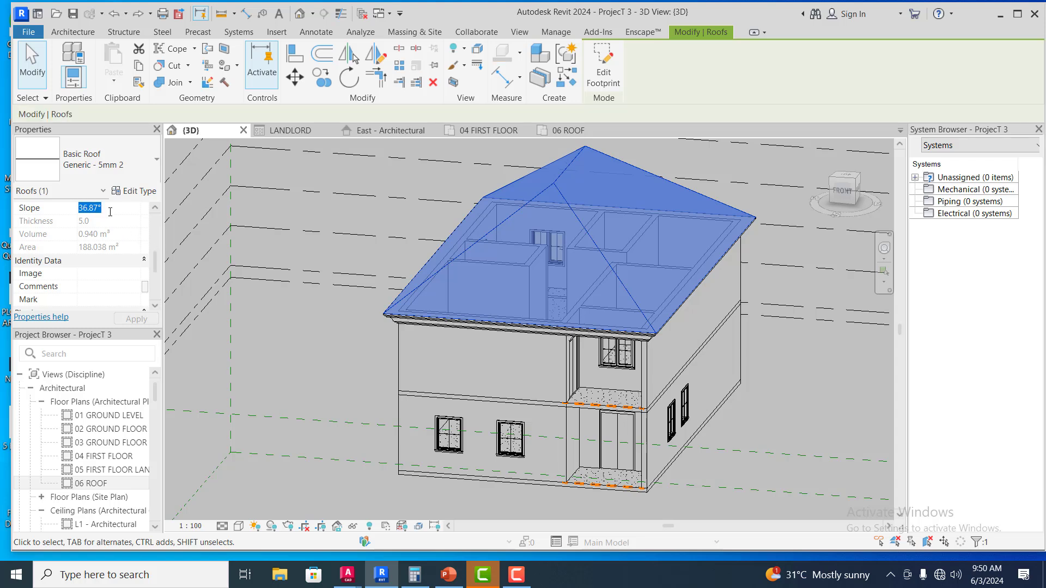
text(45)
key(Return)
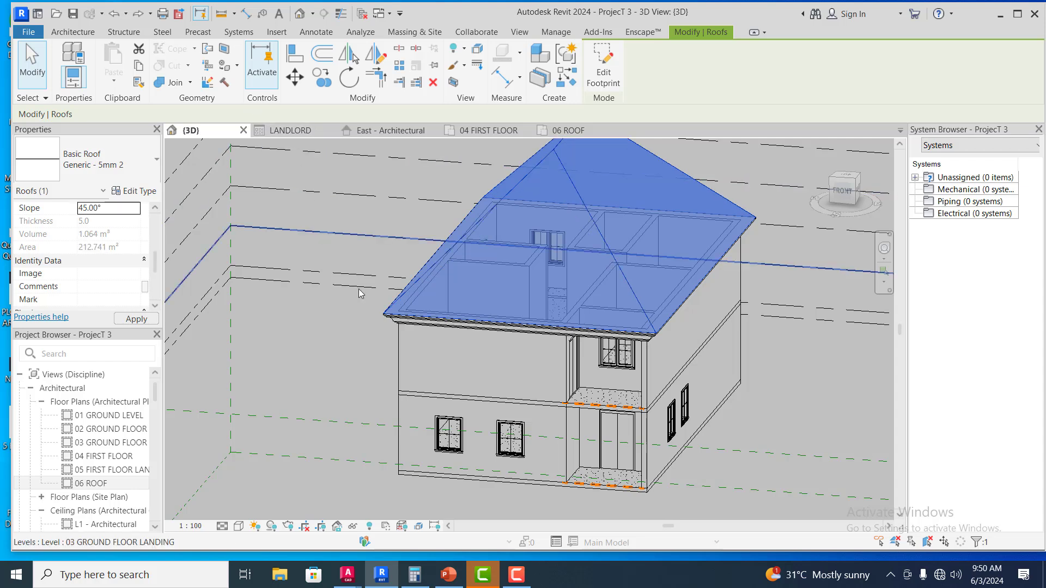
scroll(357, 299, down, 2)
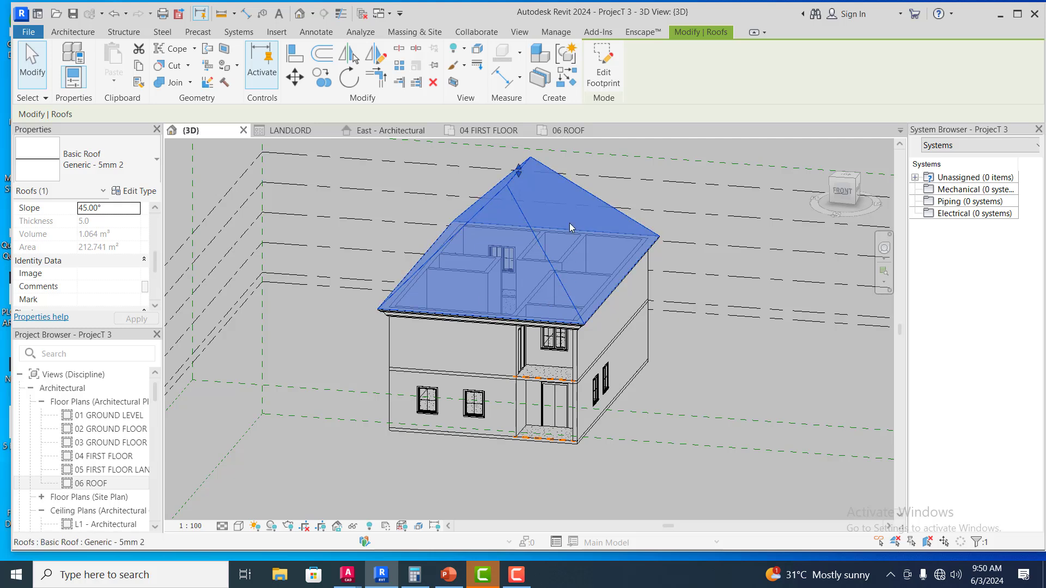
Change the hip roof's slope to 30° and clear the selection
click(115, 208)
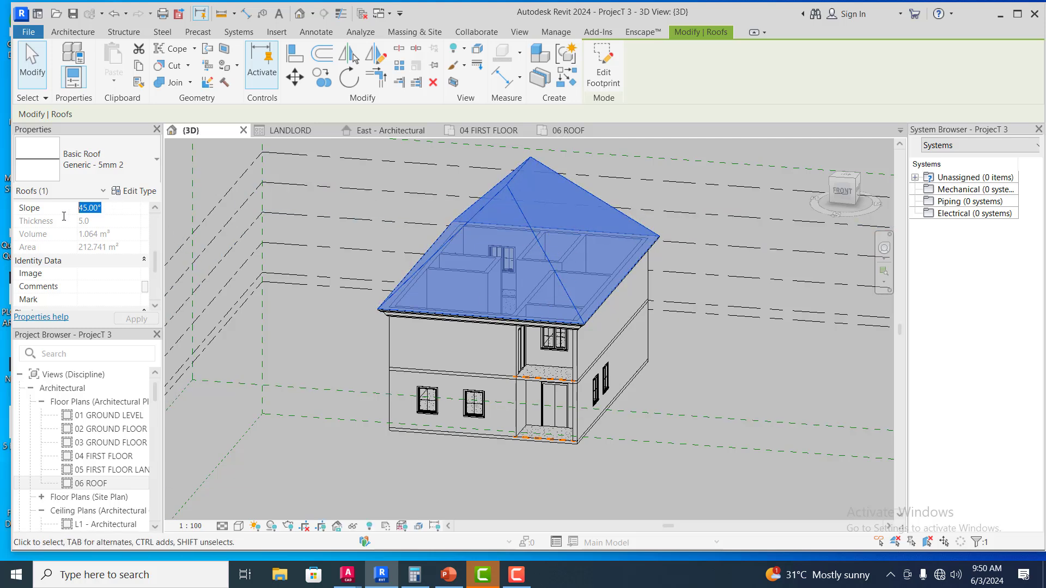
text(30)
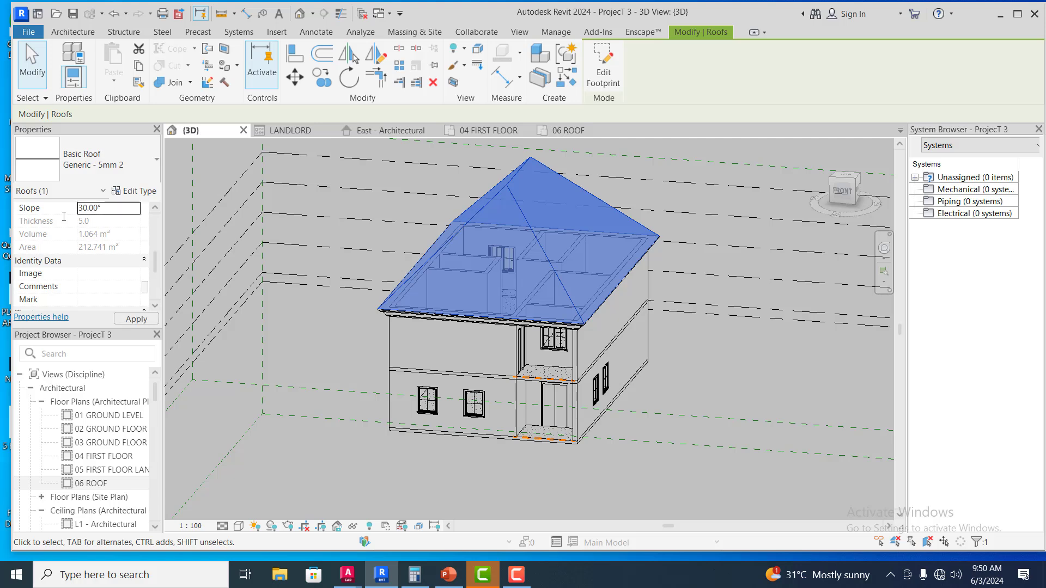
click(443, 177)
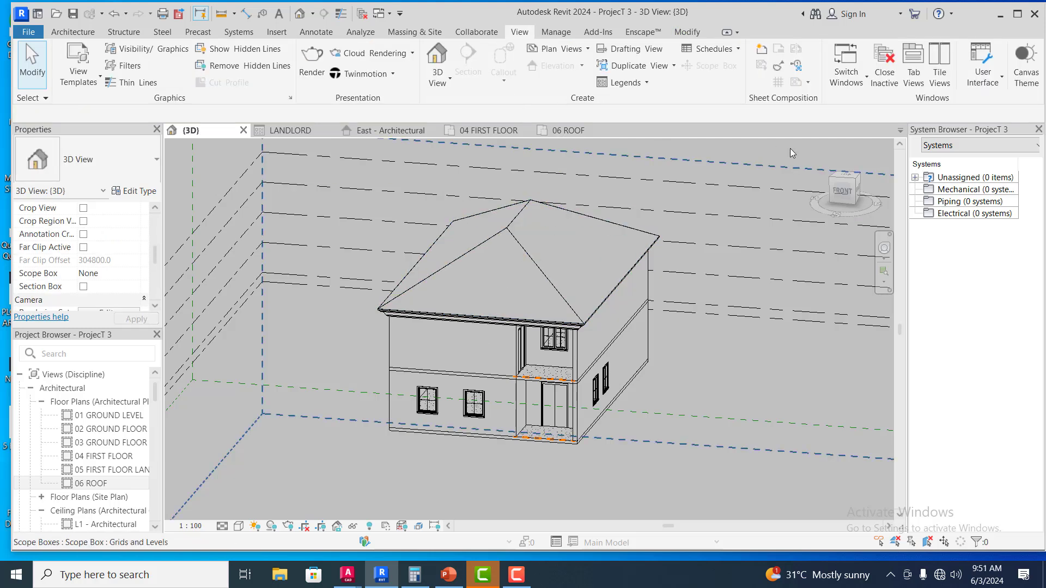
Open the hip roof's footprint for editing to review its boundary and slope-defining edges, and finish the sketch again
click(884, 248)
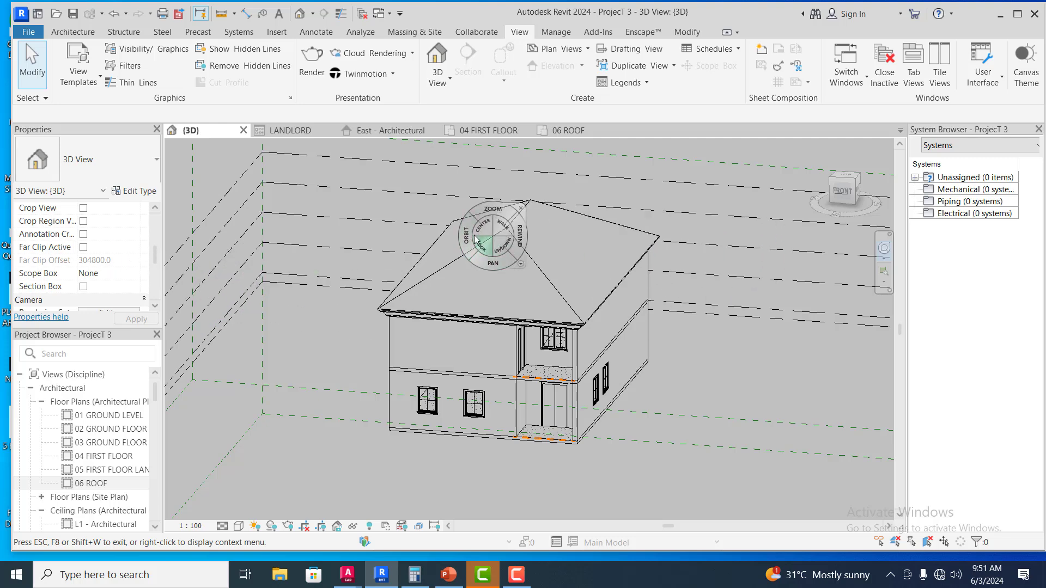
drag(474, 238, 403, 244)
key(Escape)
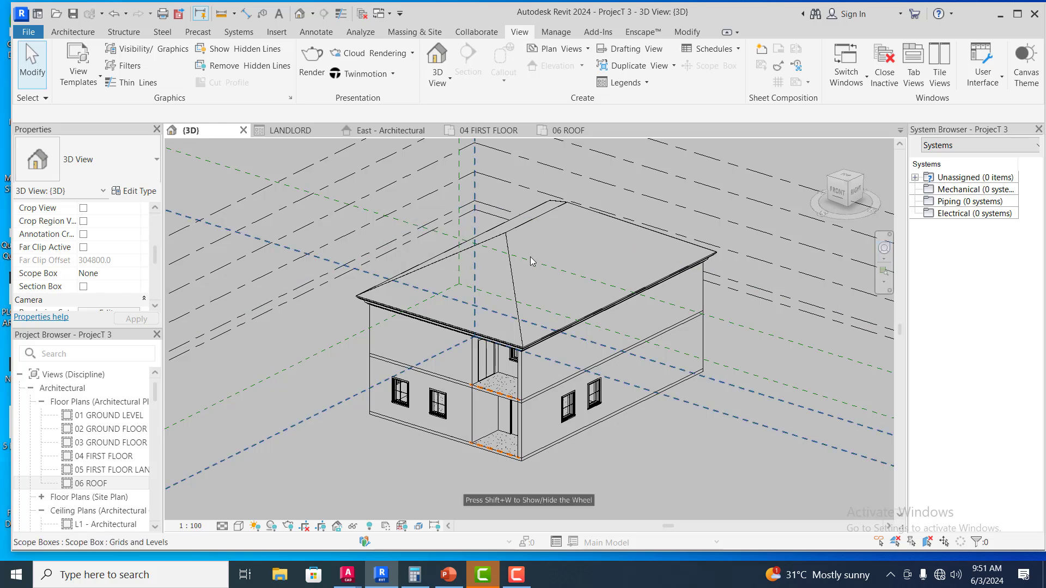
scroll(523, 241, up, 5)
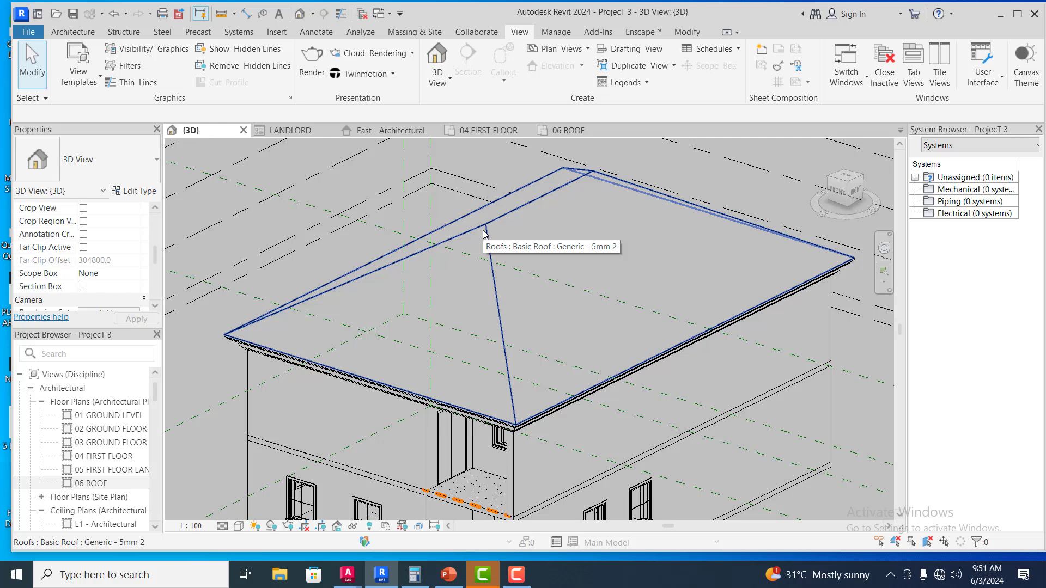
click(484, 234)
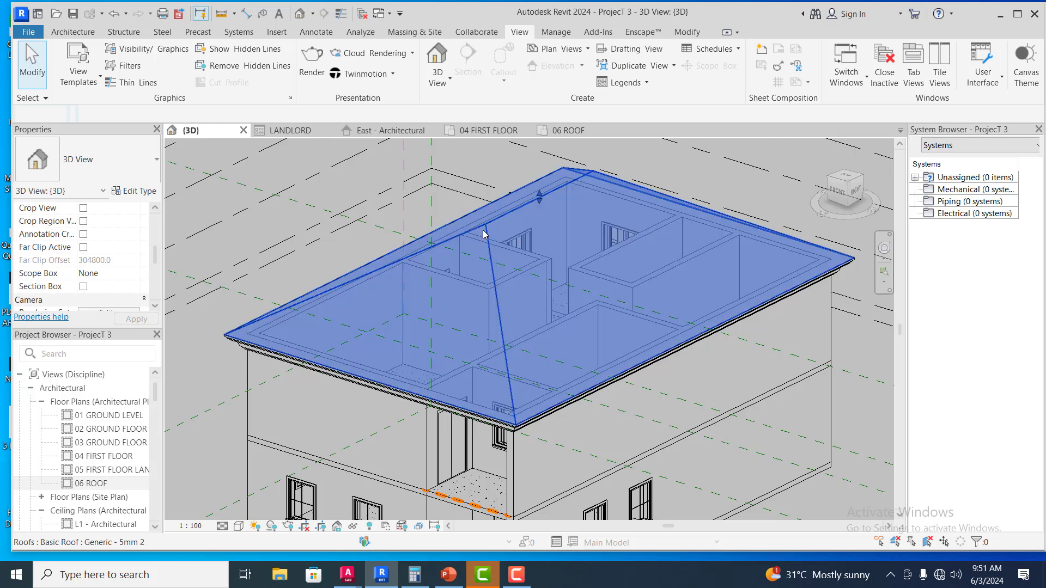
double_click(484, 235)
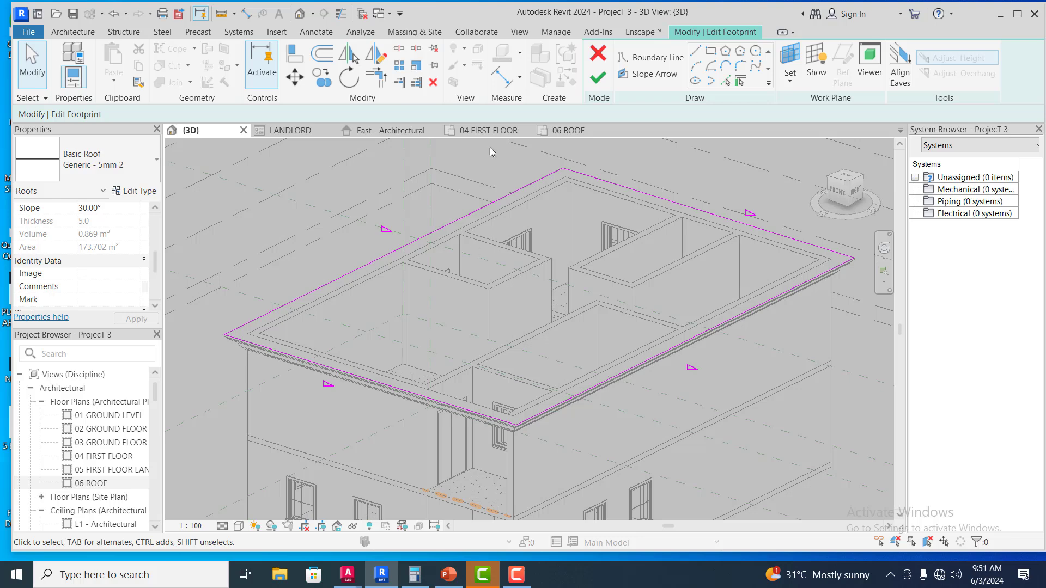
click(598, 79)
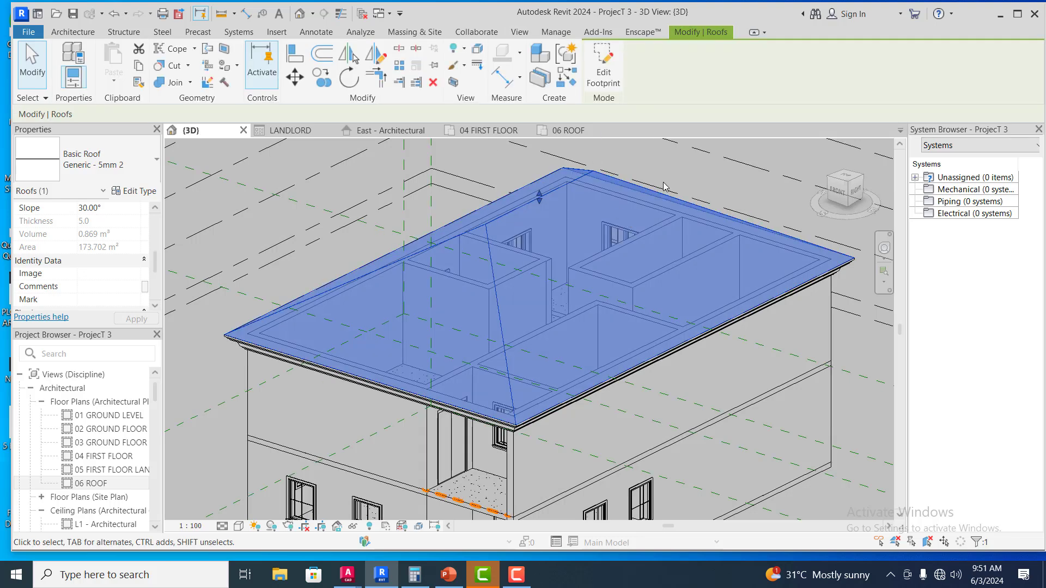
click(704, 167)
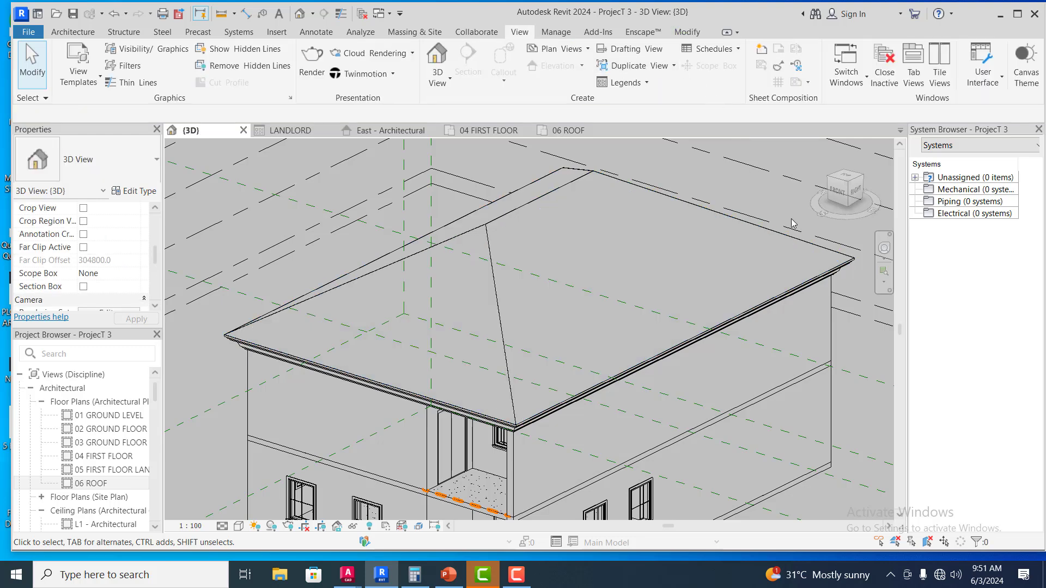
Orbit around the house to examine the 30° roof from the opposite front corner, at eave level and from above
click(884, 249)
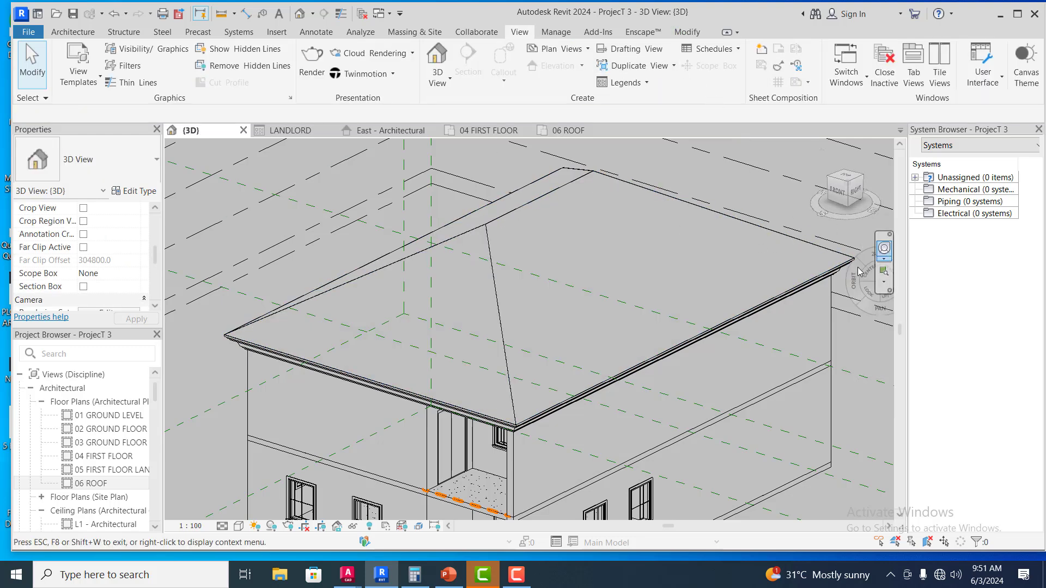
drag(828, 351, 272, 343)
scroll(763, 347, down, 3)
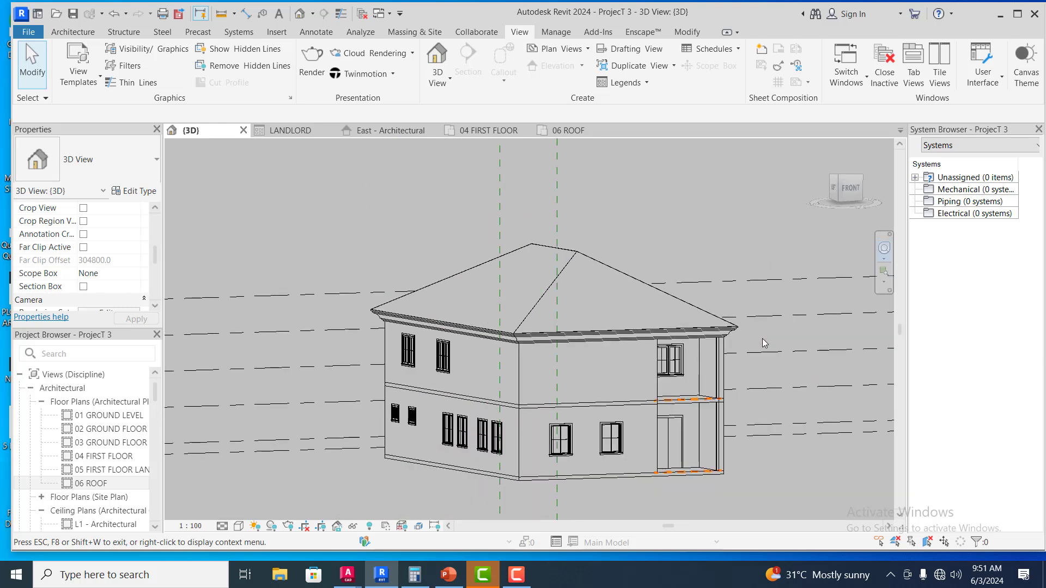
drag(763, 356, 743, 382)
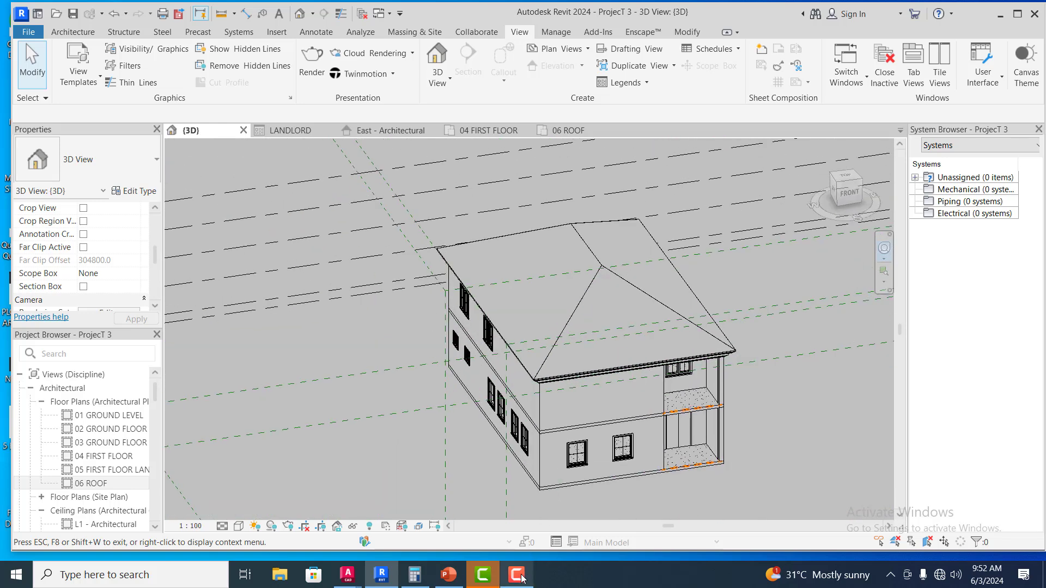